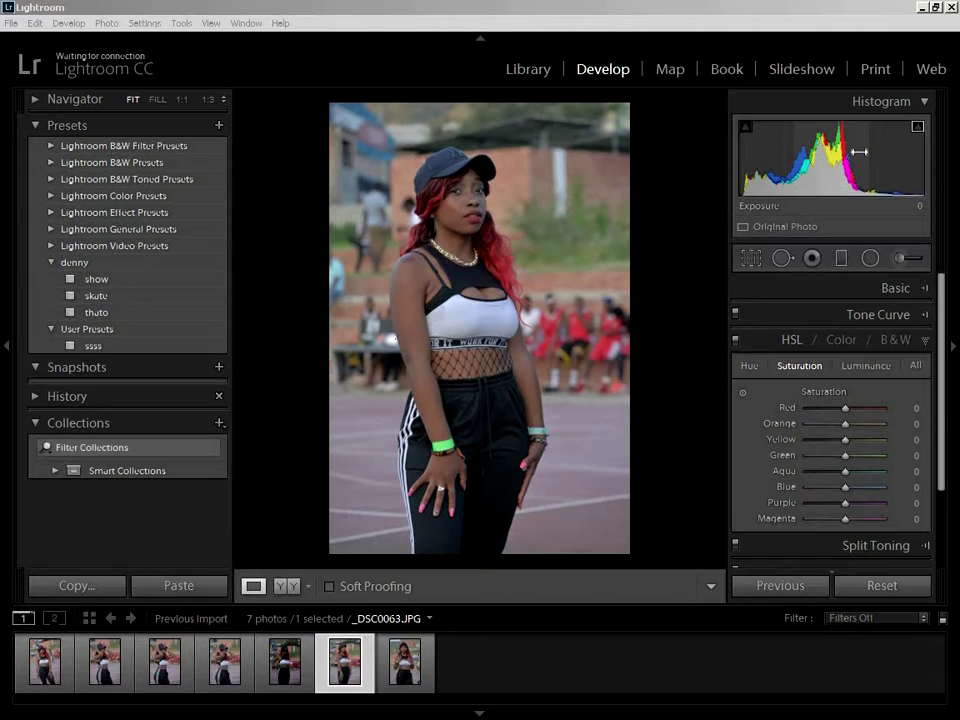
- Inspect the blurred background beside the woman's head at 1:1 zoom, and return to the full photo view
{"action": "left_click", "coordinate": [510, 197]}
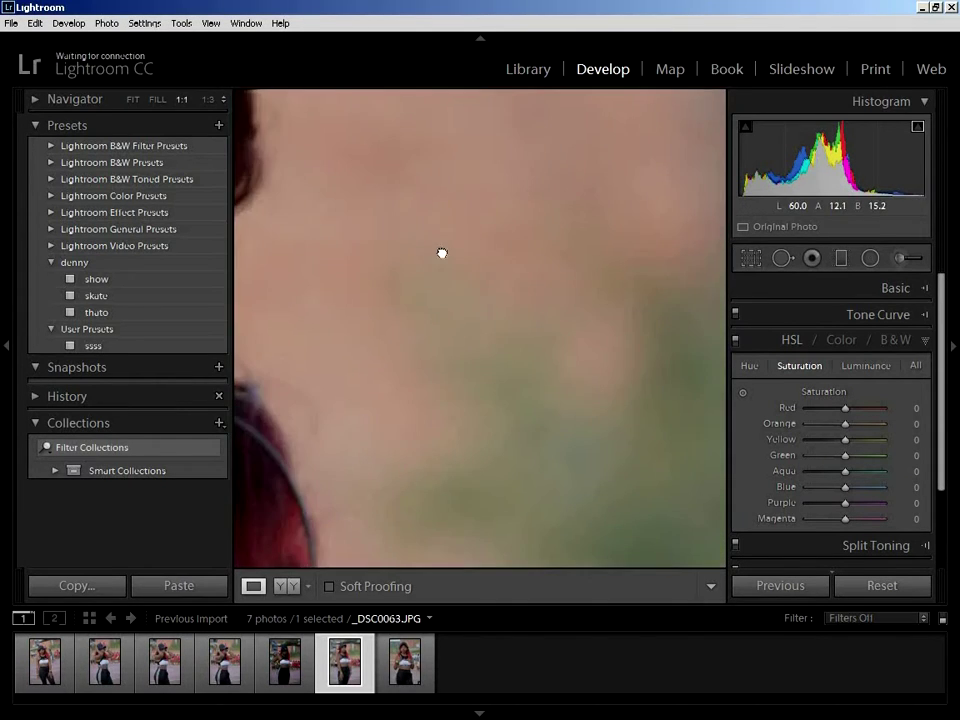
{"action": "left_click_drag", "start_coordinate": [442, 253], "coordinate": [529, 223]}
{"action": "left_click", "coordinate": [530, 228]}
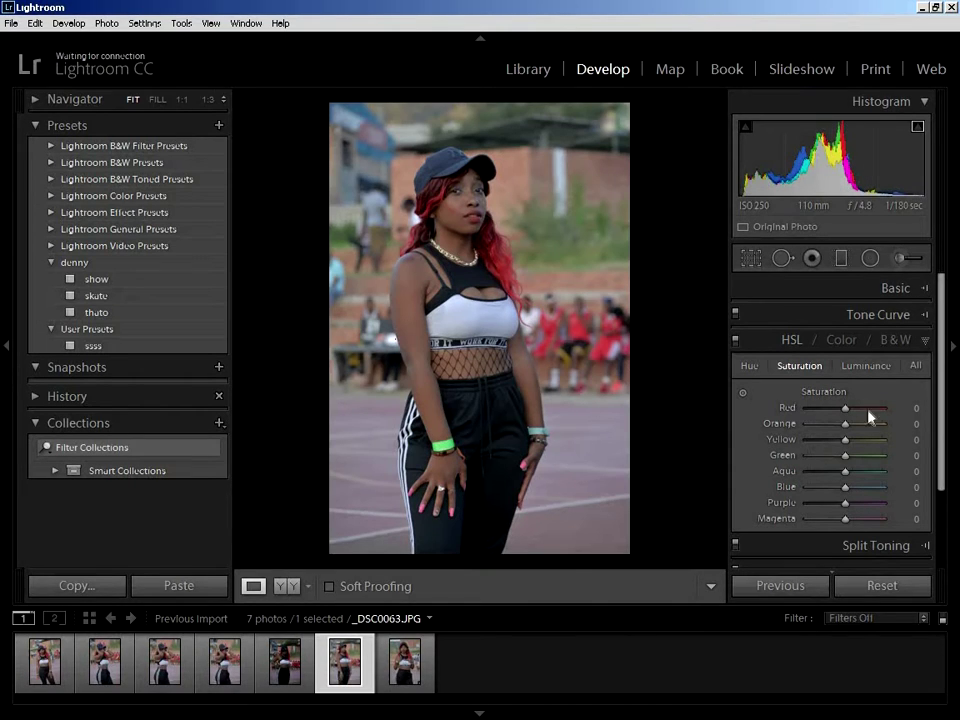
- Reveal the Basic adjustments and sample the white balance from the dark roof behind the subject
{"action": "left_click", "coordinate": [926, 288]}
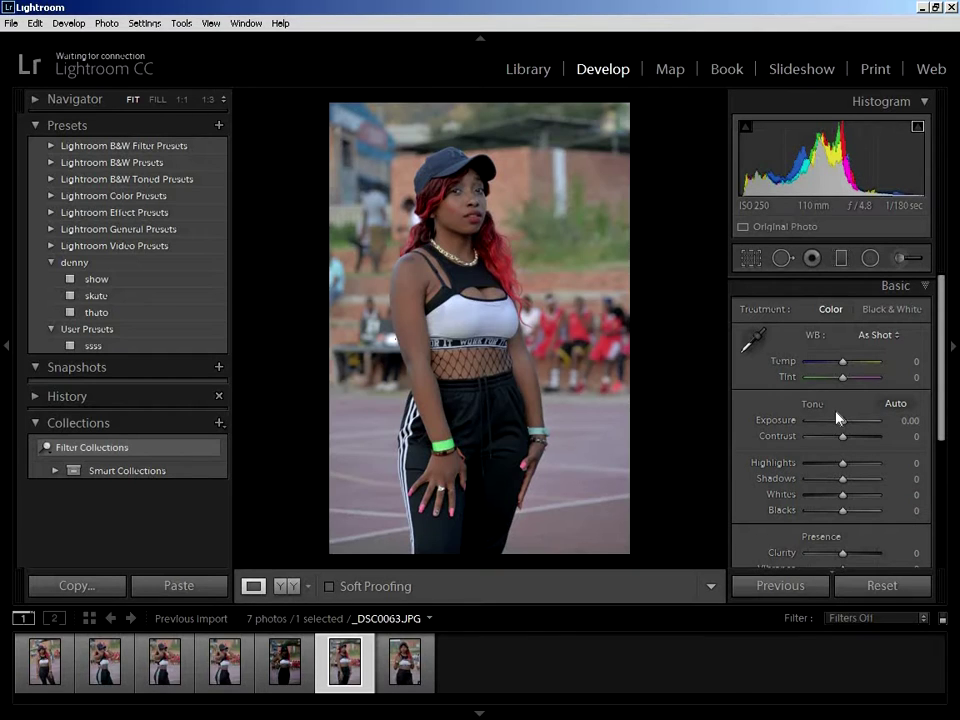
{"action": "left_click", "coordinate": [752, 341]}
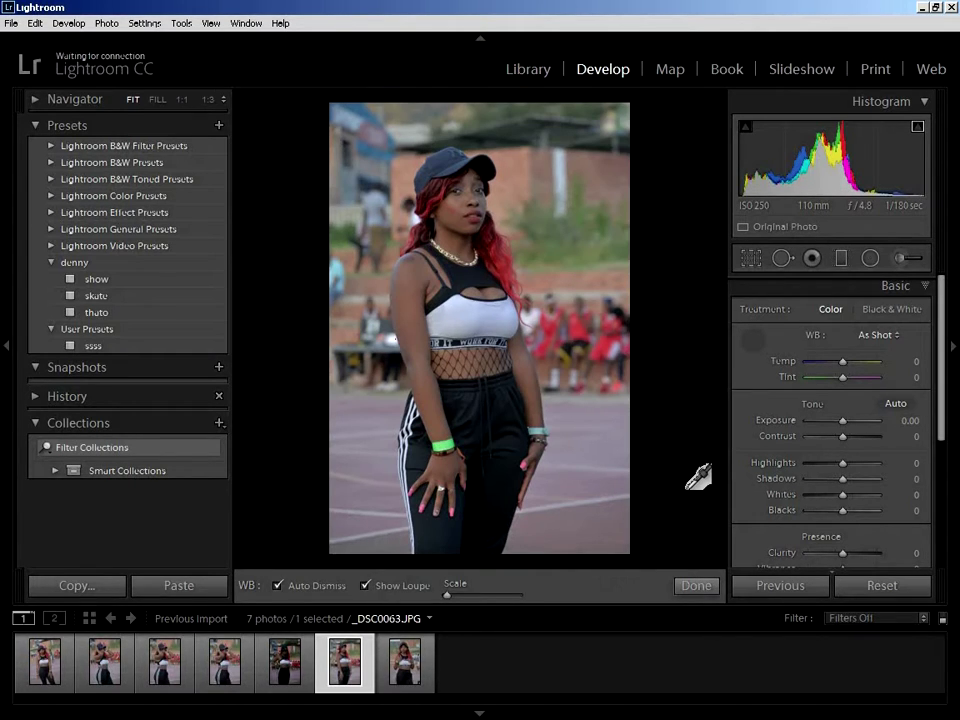
{"action": "left_click", "coordinate": [549, 139]}
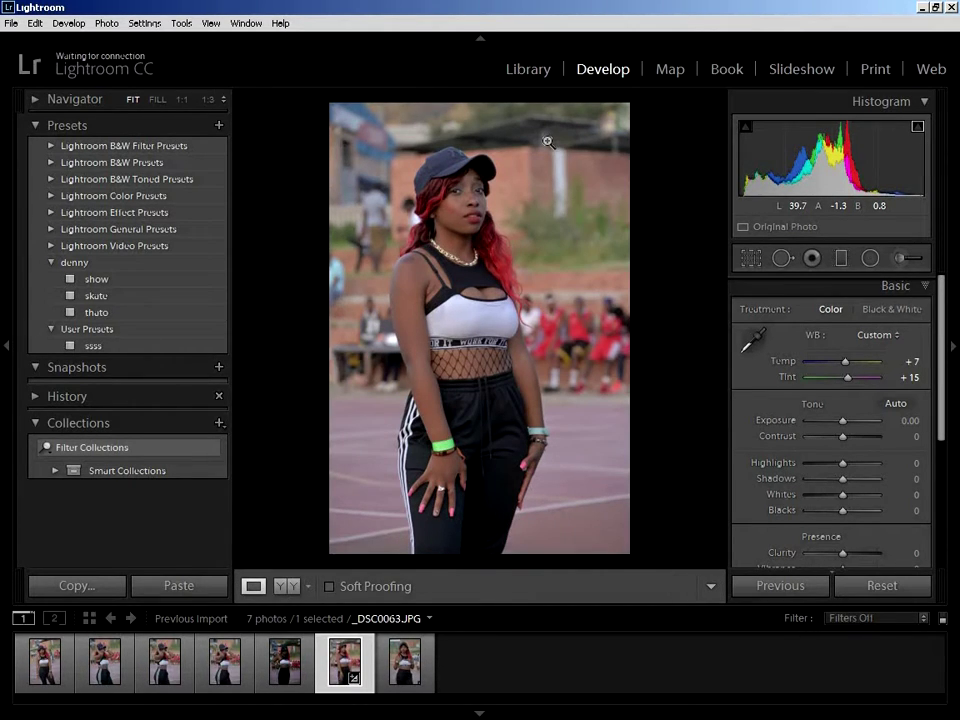
- Try other white balance samples from the black trousers, the brick wall and the background beside the cap
{"action": "left_click", "coordinate": [761, 354]}
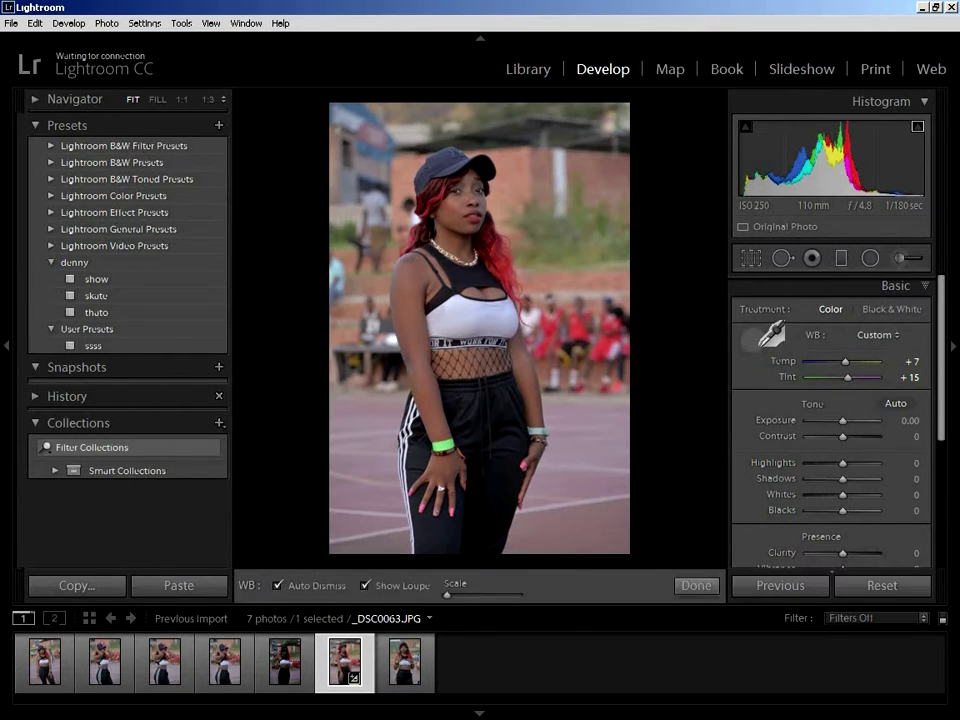
{"action": "left_click", "coordinate": [510, 510]}
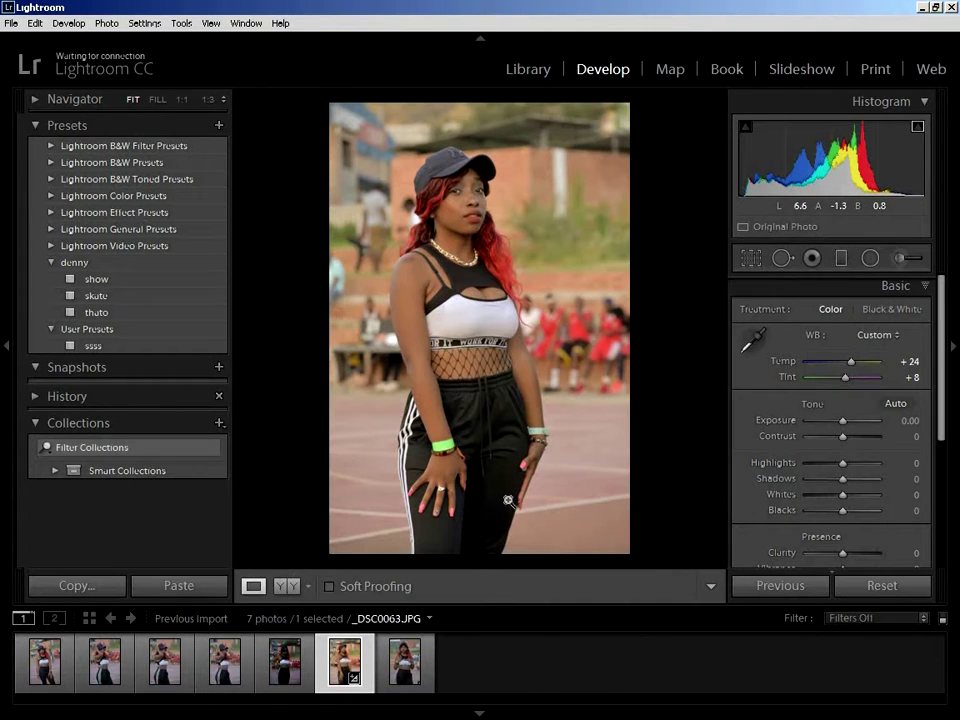
{"action": "left_click", "coordinate": [752, 341]}
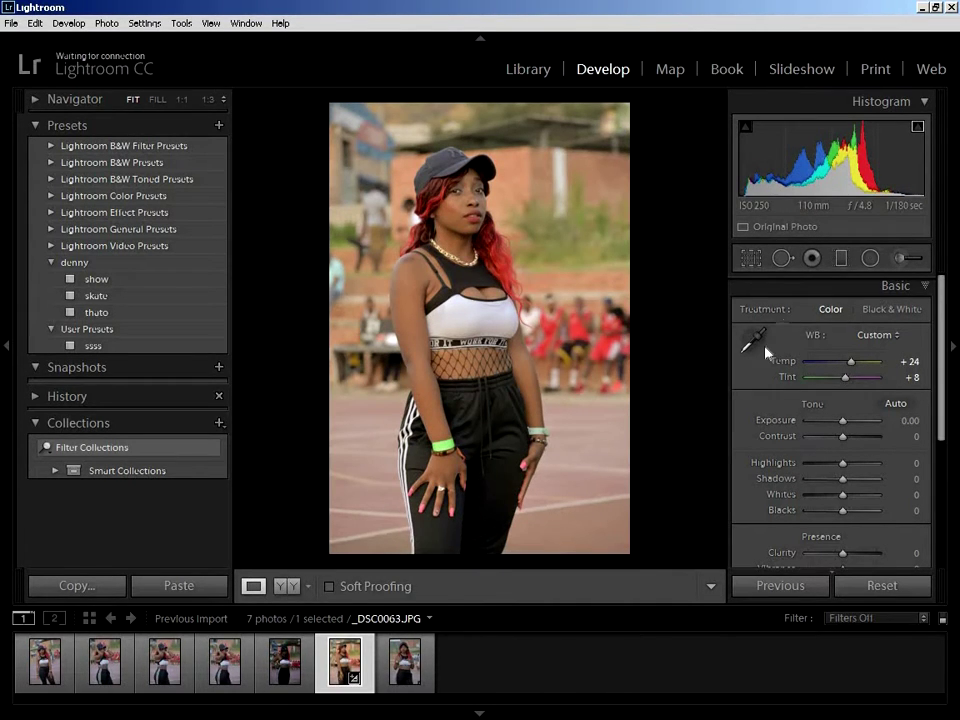
{"action": "left_click", "coordinate": [452, 518]}
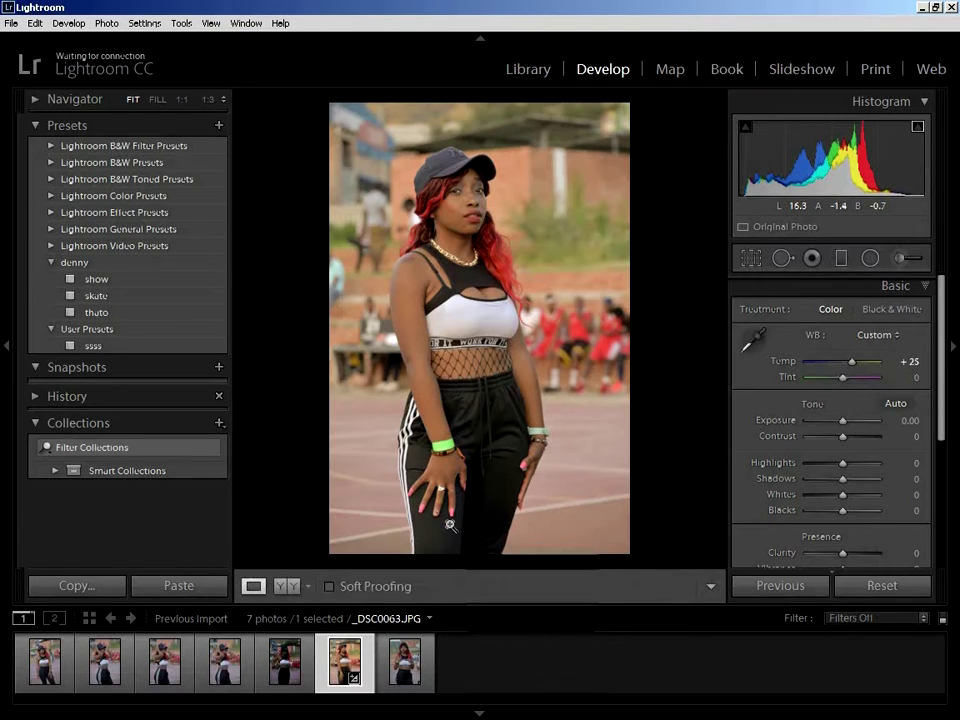
{"action": "left_click", "coordinate": [750, 342]}
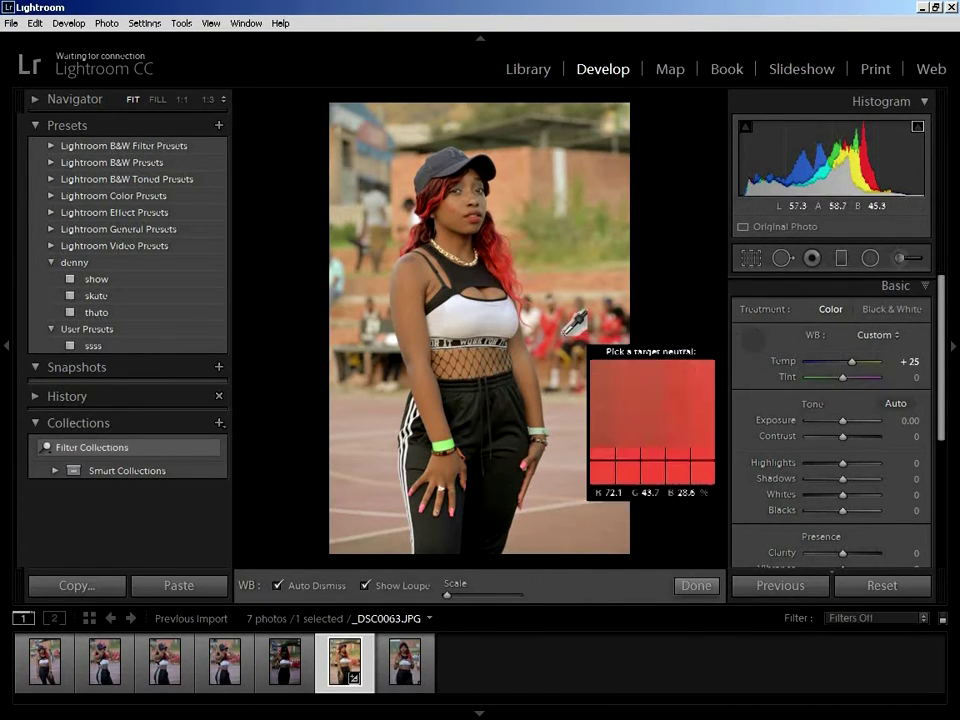
{"action": "left_click", "coordinate": [576, 165]}
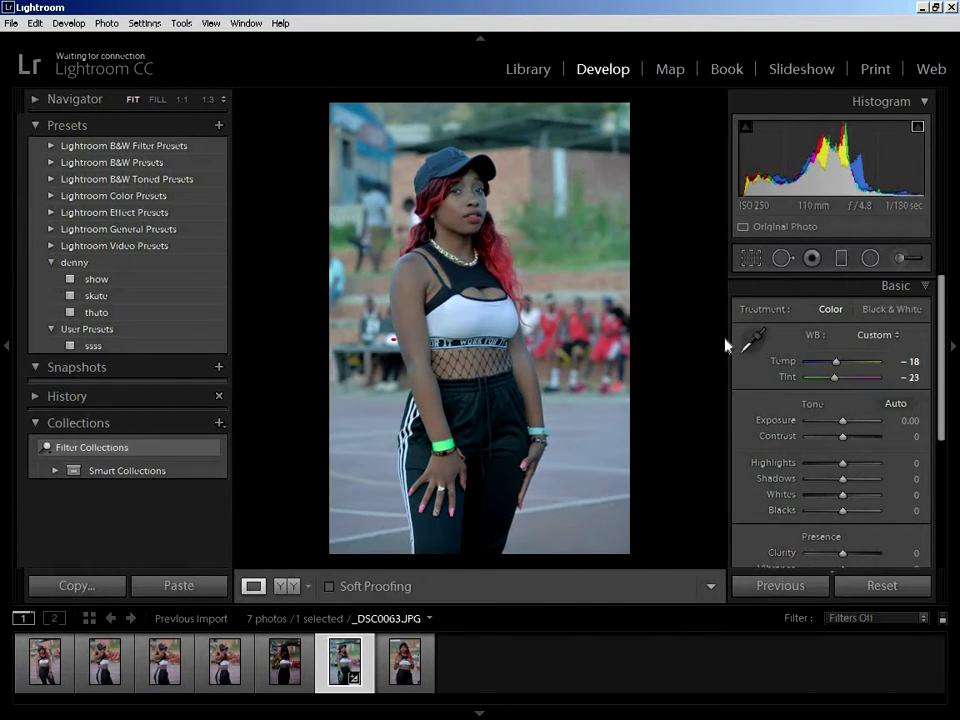
{"action": "left_click", "coordinate": [754, 341]}
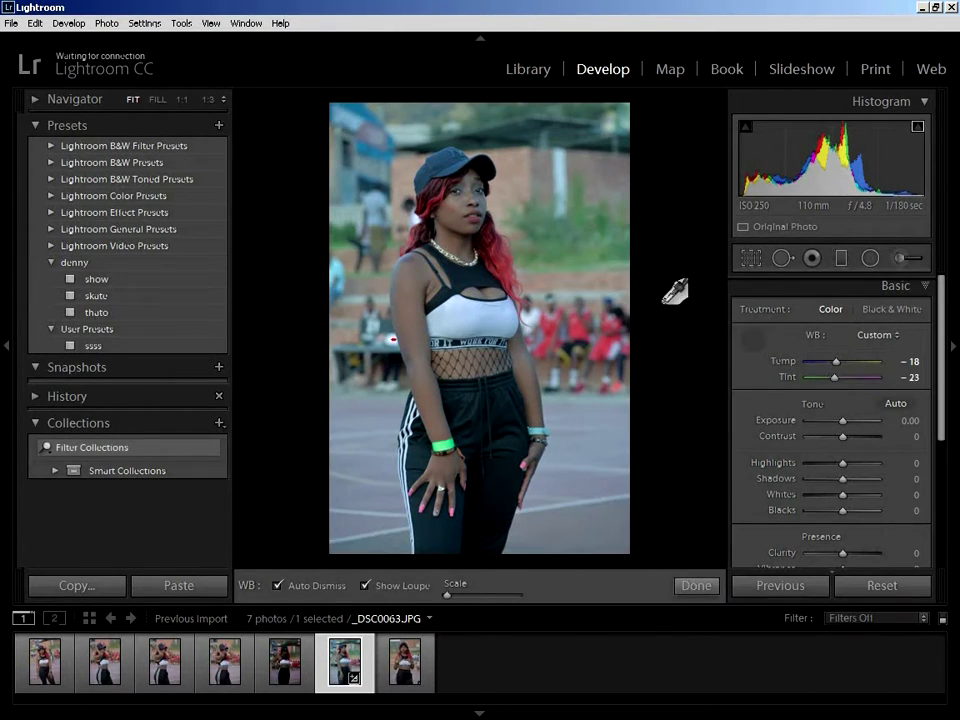
{"action": "left_click", "coordinate": [398, 160]}
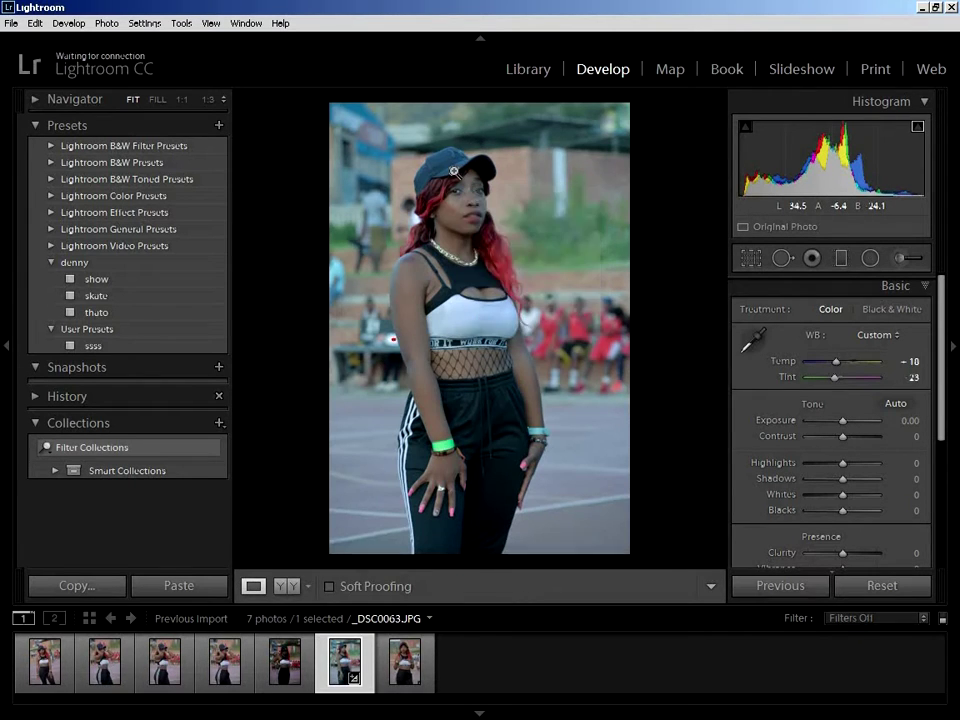
- Resample the white balance from the roof just beside the cap, giving Temp +11 and Tint +21
{"action": "left_click", "coordinate": [752, 340]}
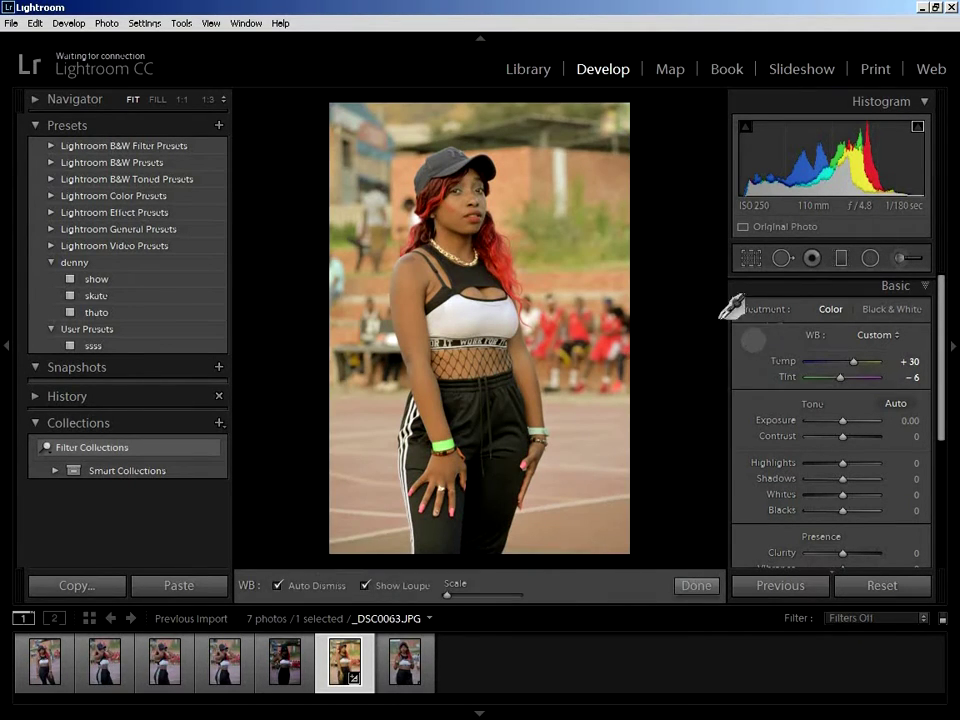
{"action": "left_click", "coordinate": [526, 137]}
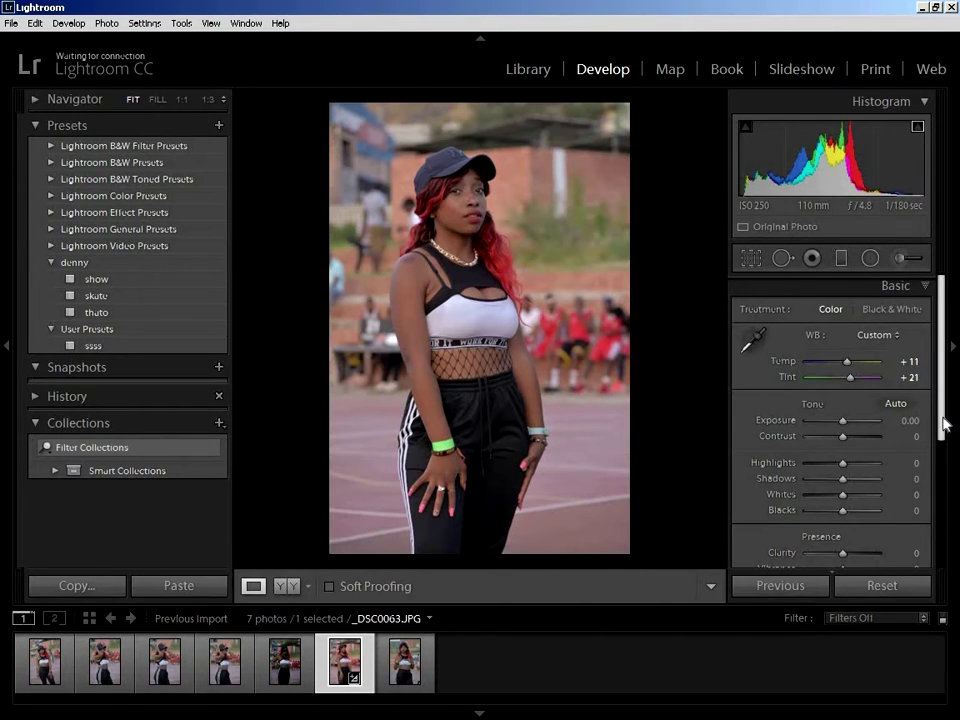
- Raise the photo's Exposure to +0.24 and its Contrast to +19
{"action": "scroll", "coordinate": [944, 424], "scroll_direction": "down", "scroll_amount": 1}
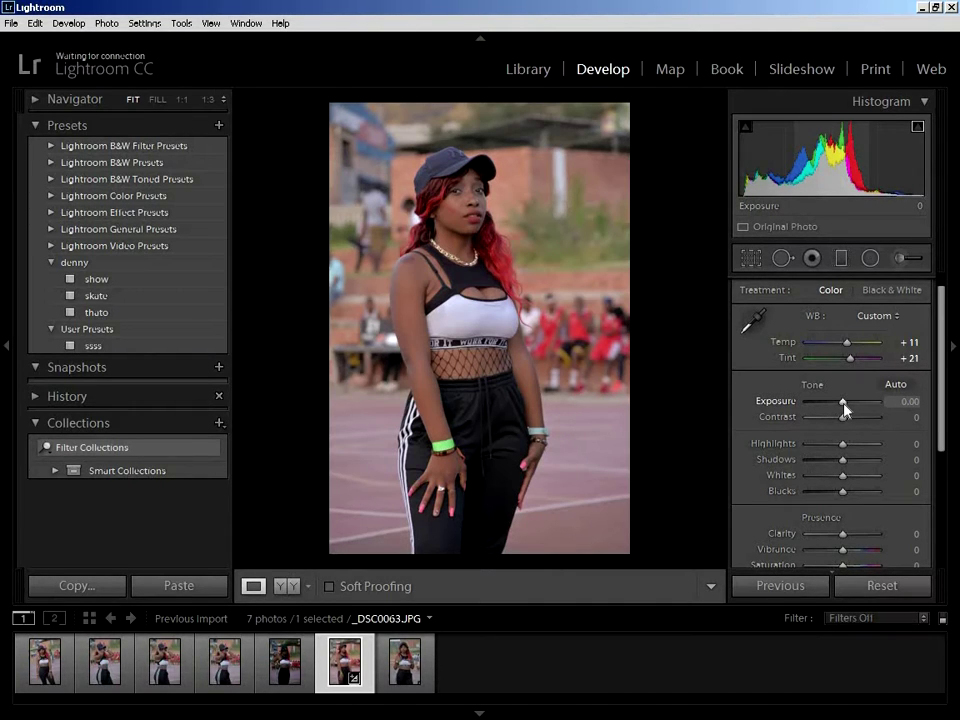
{"action": "left_click_drag", "start_coordinate": [844, 408], "coordinate": [846, 412]}
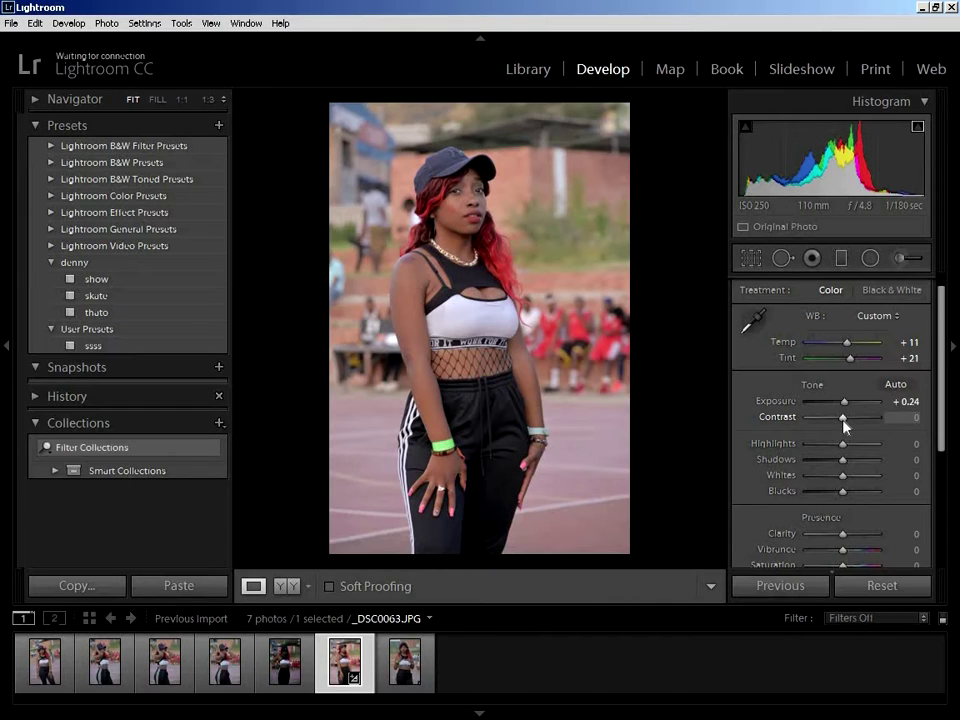
{"action": "left_click_drag", "start_coordinate": [843, 424], "coordinate": [851, 426]}
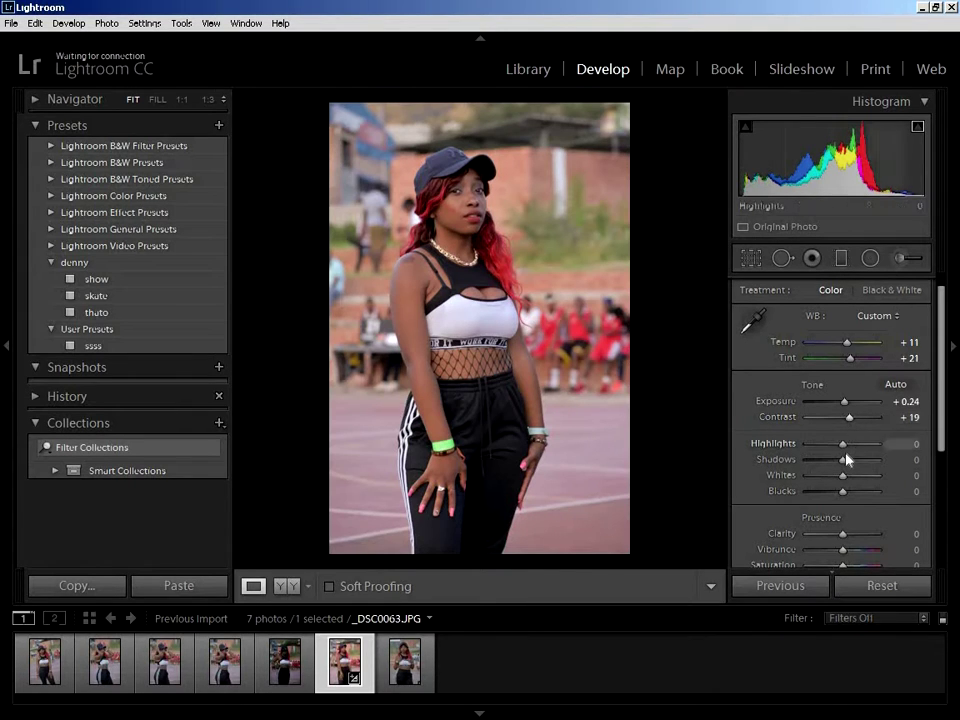
- Lower the Highlights to -60 and lift the Shadows to +45
{"action": "left_click_drag", "start_coordinate": [842, 446], "coordinate": [822, 448]}
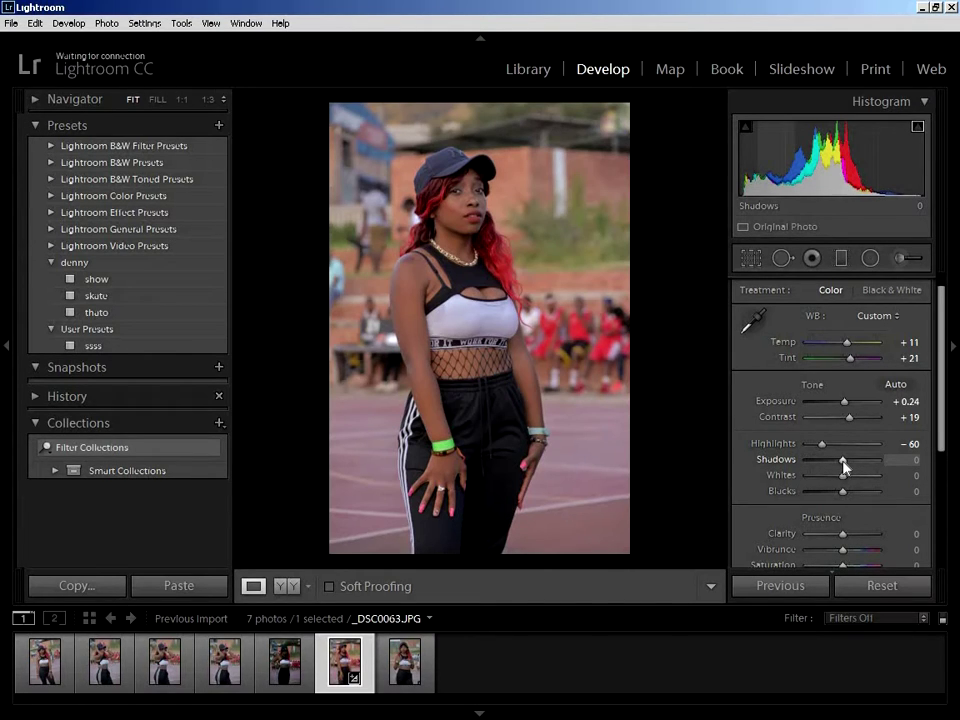
{"action": "left_click_drag", "start_coordinate": [843, 461], "coordinate": [856, 462]}
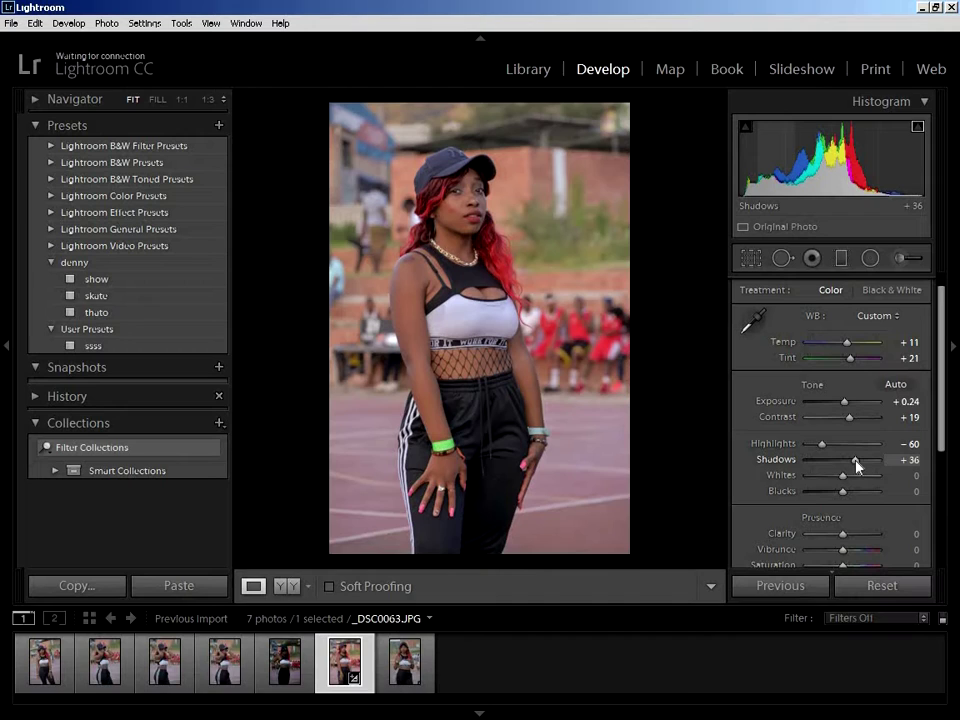
{"action": "left_click_drag", "start_coordinate": [856, 461], "coordinate": [859, 464]}
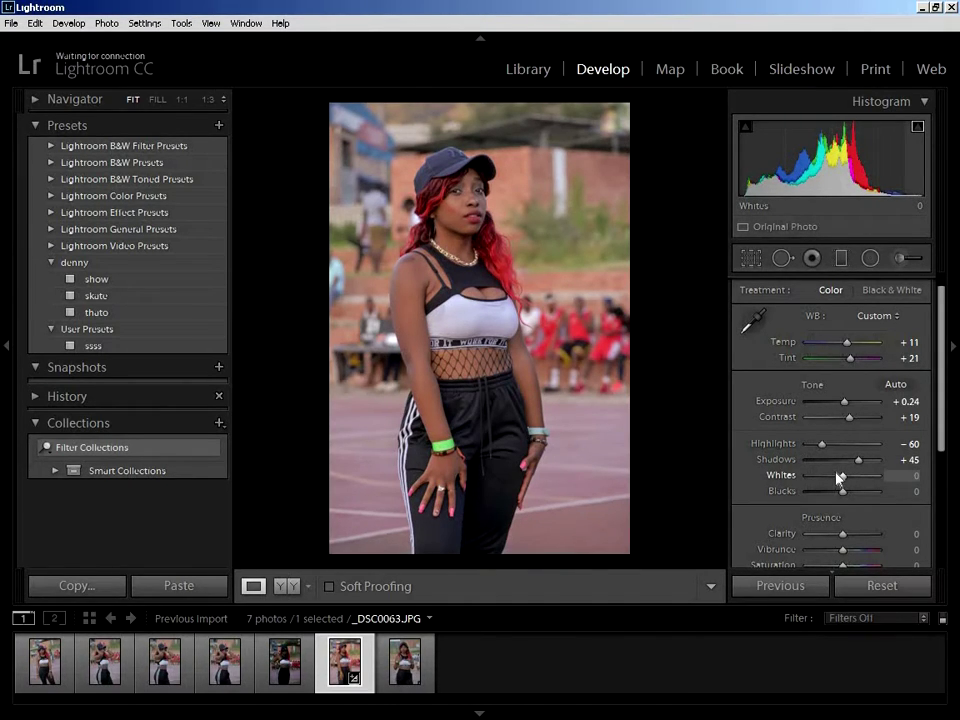
- Set Whites to +40 and Blacks to -33, using the highlight clipping overlay as a check
{"action": "mouse_move", "coordinate": [839, 479]}
{"action": "left_mouse_down"}
{"action": "mouse_move", "coordinate": [856, 482]}
{"action": "mouse_move", "coordinate": [839, 484]}
{"action": "mouse_move", "coordinate": [847, 484]}
{"action": "left_mouse_up"}
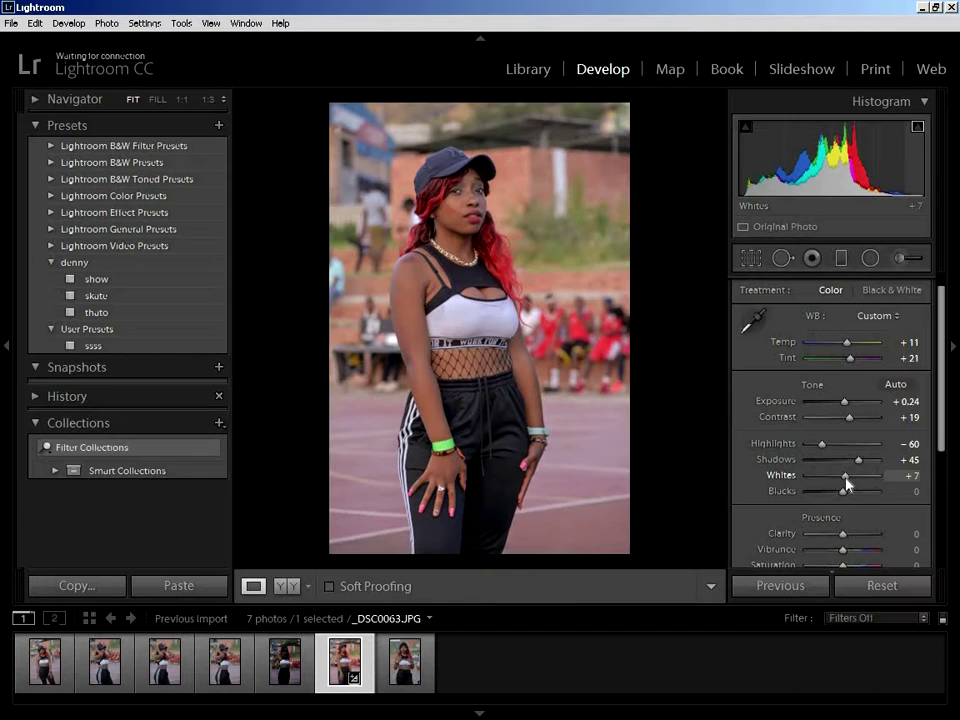
{"action": "left_click_drag", "start_coordinate": [847, 484], "coordinate": [864, 484]}
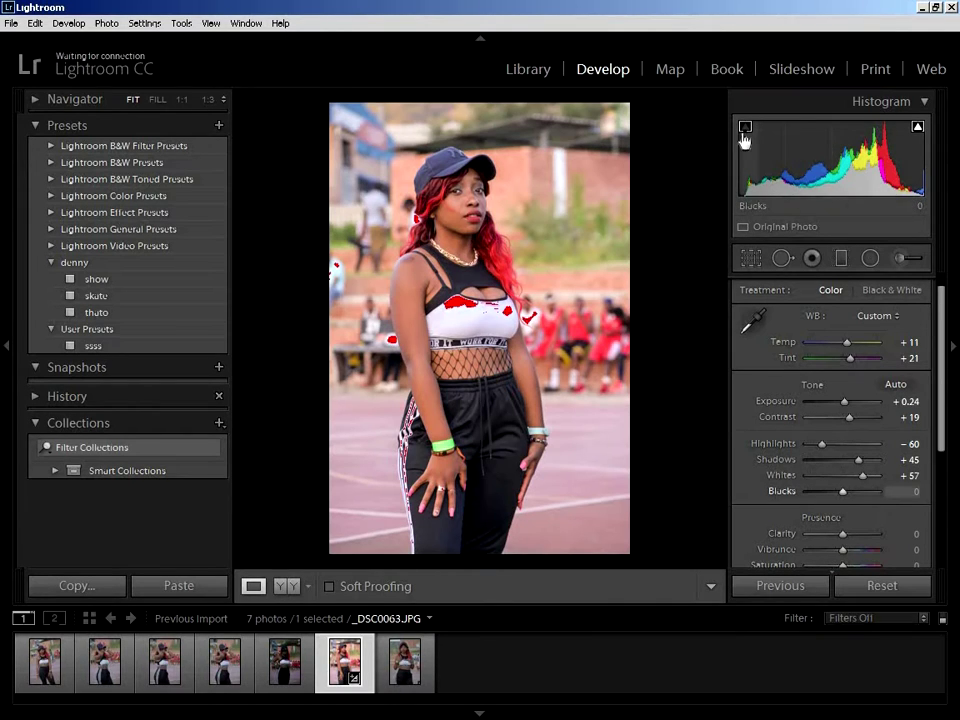
{"action": "left_click", "coordinate": [917, 130]}
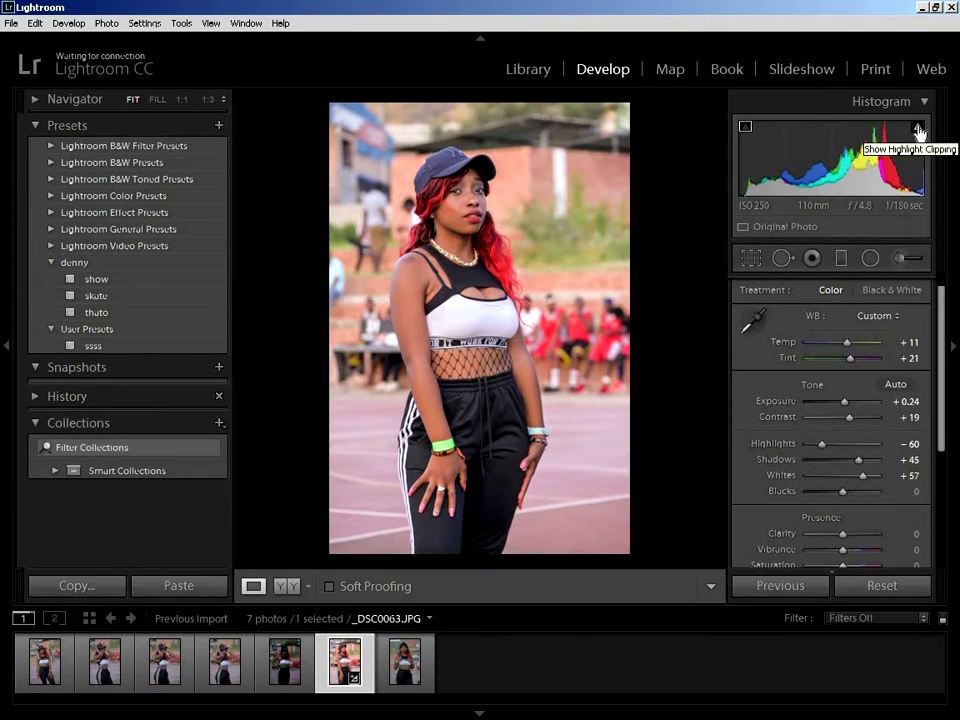
{"action": "left_click", "coordinate": [917, 130]}
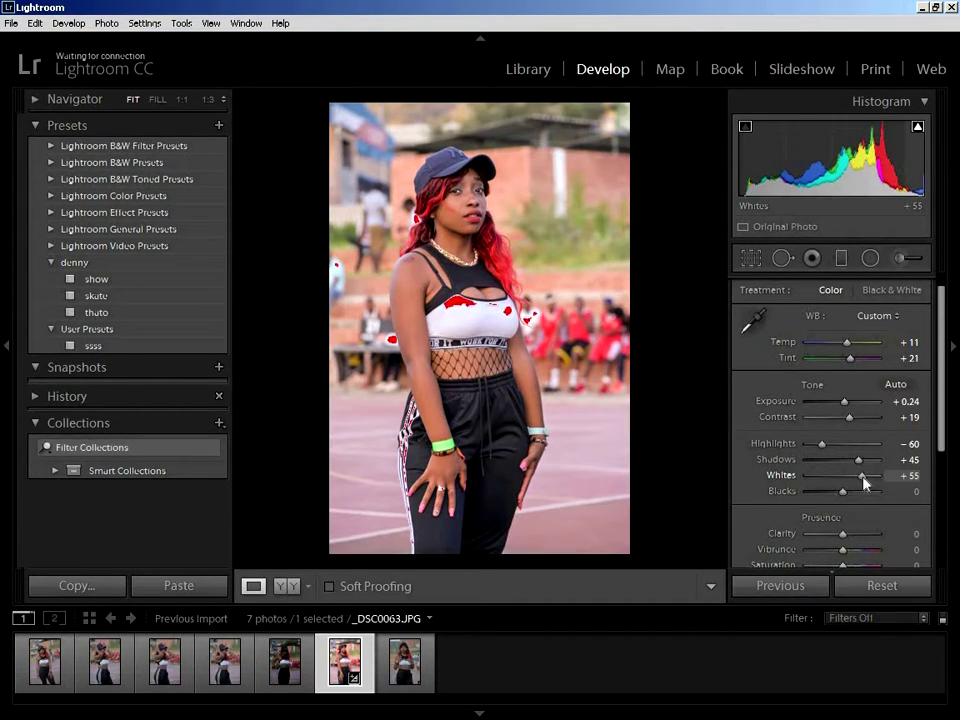
{"action": "left_click_drag", "start_coordinate": [865, 482], "coordinate": [860, 485]}
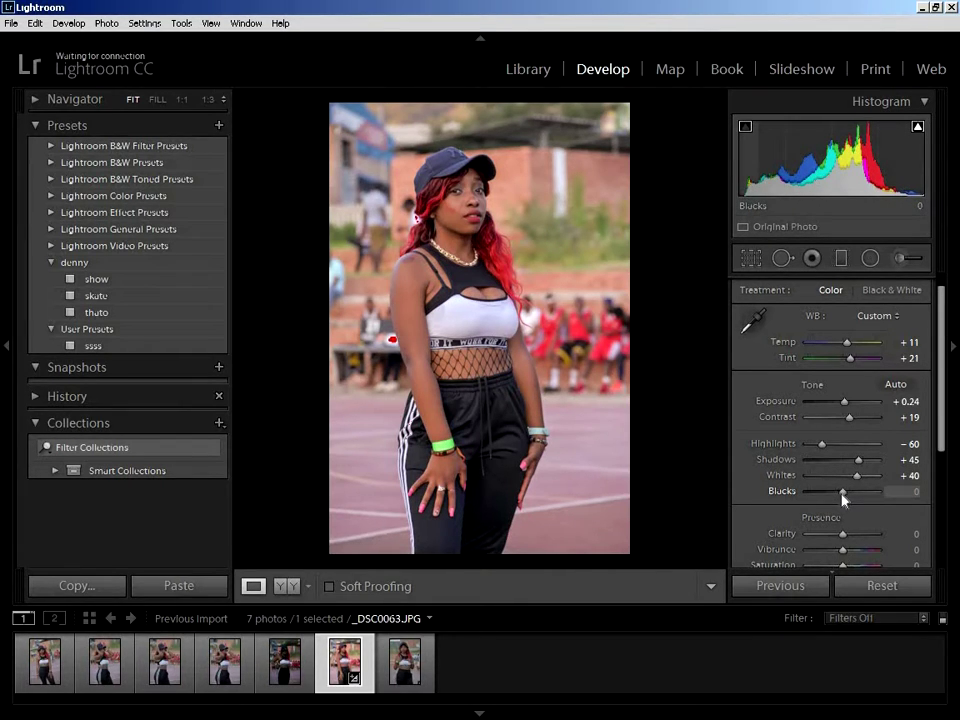
{"action": "left_click_drag", "start_coordinate": [842, 495], "coordinate": [832, 494]}
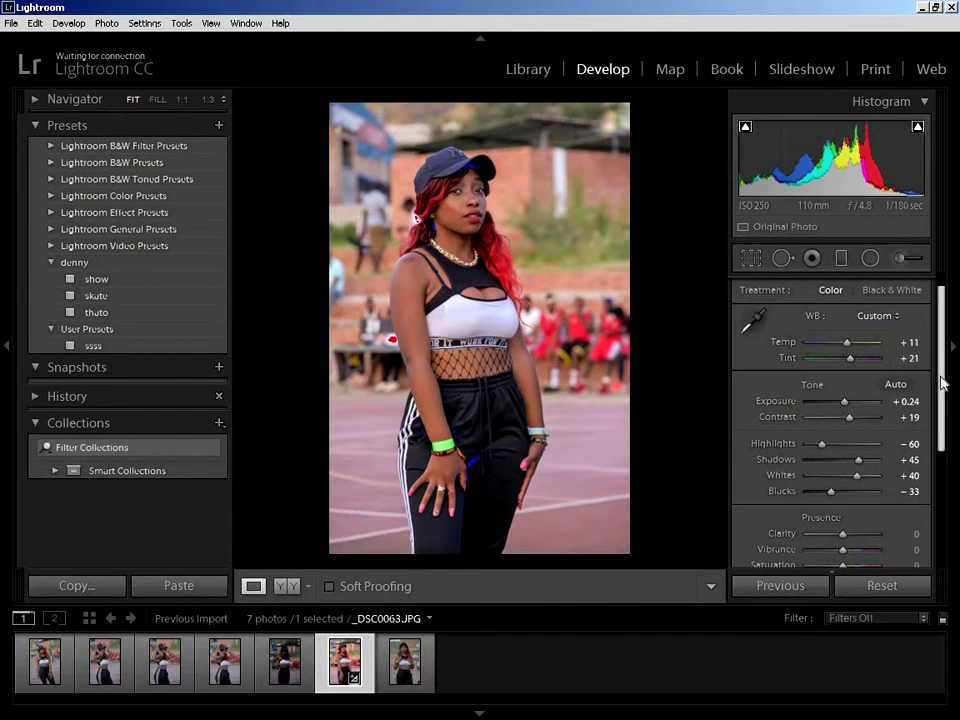
- Set the Presence values to Clarity +26, Vibrance +21 and Saturation +5
{"action": "scroll", "coordinate": [955, 432], "scroll_direction": "down", "scroll_amount": 2}
{"action": "scroll", "coordinate": [955, 432], "scroll_direction": "down", "scroll_amount": 1}
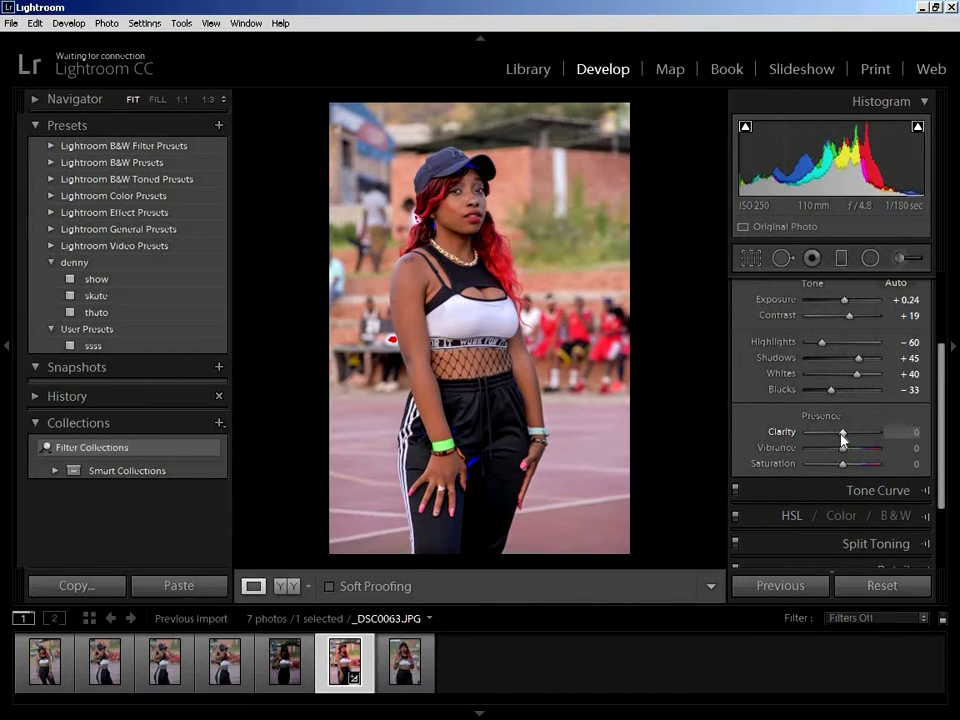
{"action": "left_click_drag", "start_coordinate": [842, 438], "coordinate": [851, 443]}
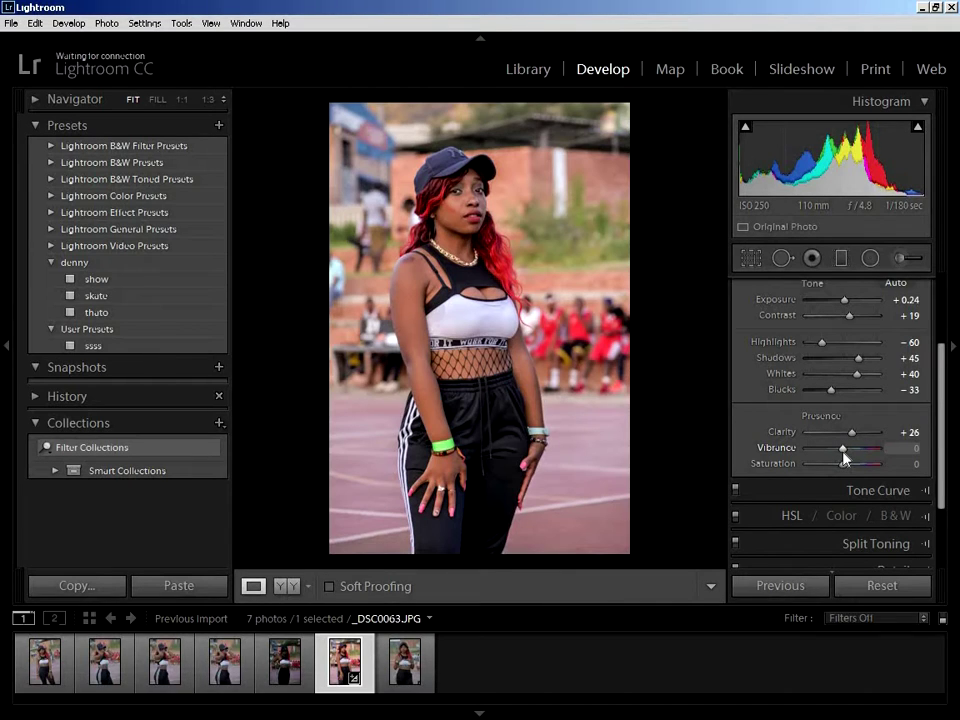
{"action": "mouse_move", "coordinate": [845, 457]}
{"action": "left_mouse_down"}
{"action": "mouse_move", "coordinate": [855, 458]}
{"action": "mouse_move", "coordinate": [840, 468]}
{"action": "left_mouse_up"}
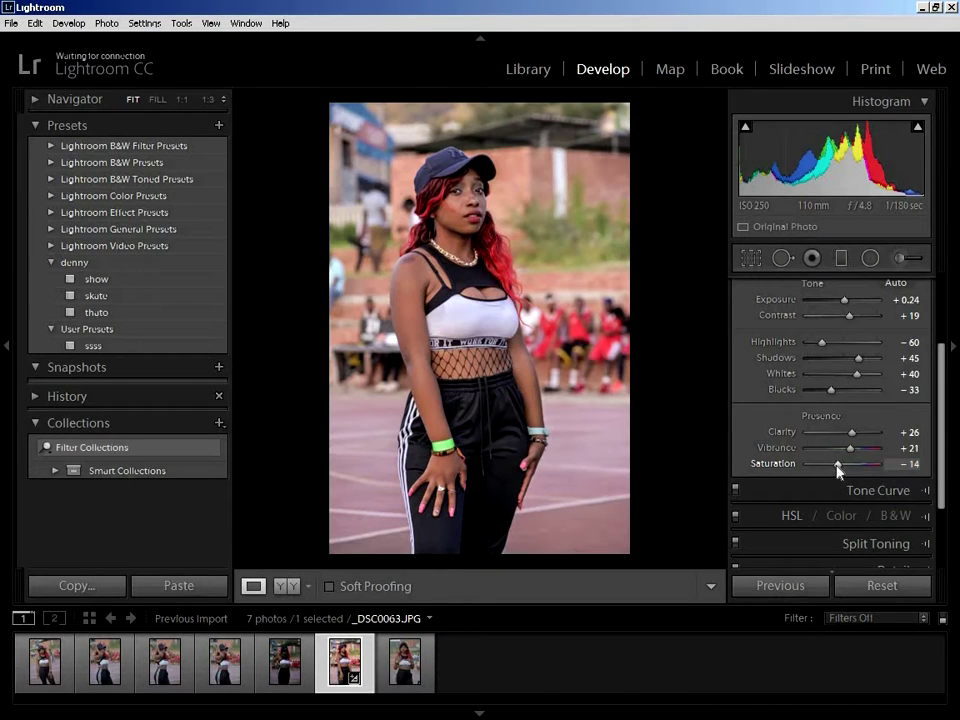
{"action": "left_click_drag", "start_coordinate": [838, 470], "coordinate": [844, 472]}
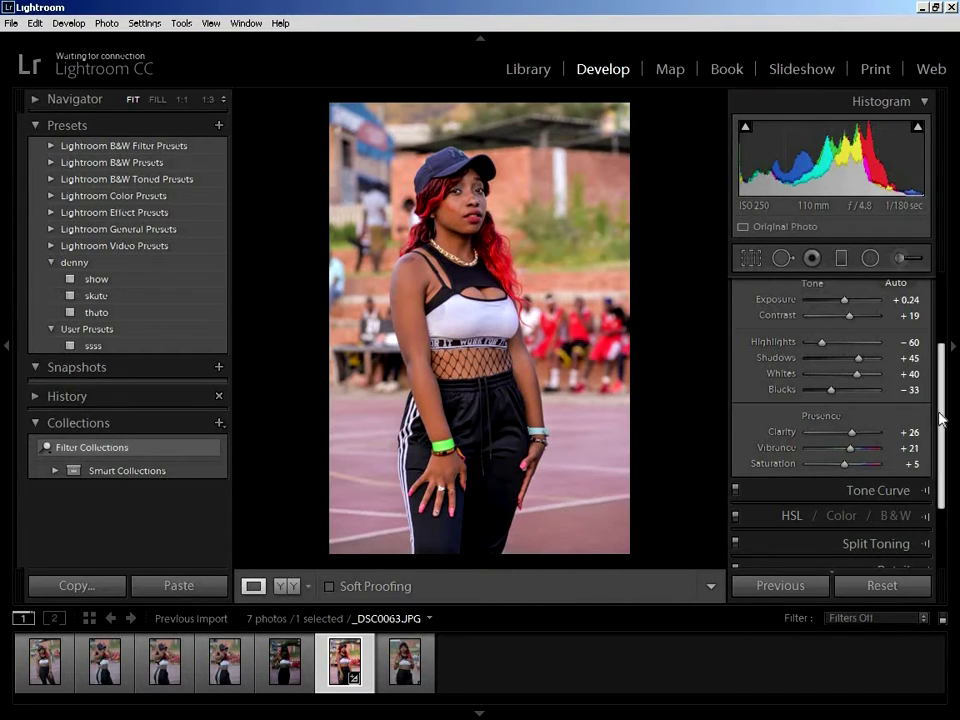
- Expand the Tone Curve settings to show the photo's curve and its region adjustments
{"action": "scroll", "coordinate": [941, 418], "scroll_direction": "down", "scroll_amount": 3}
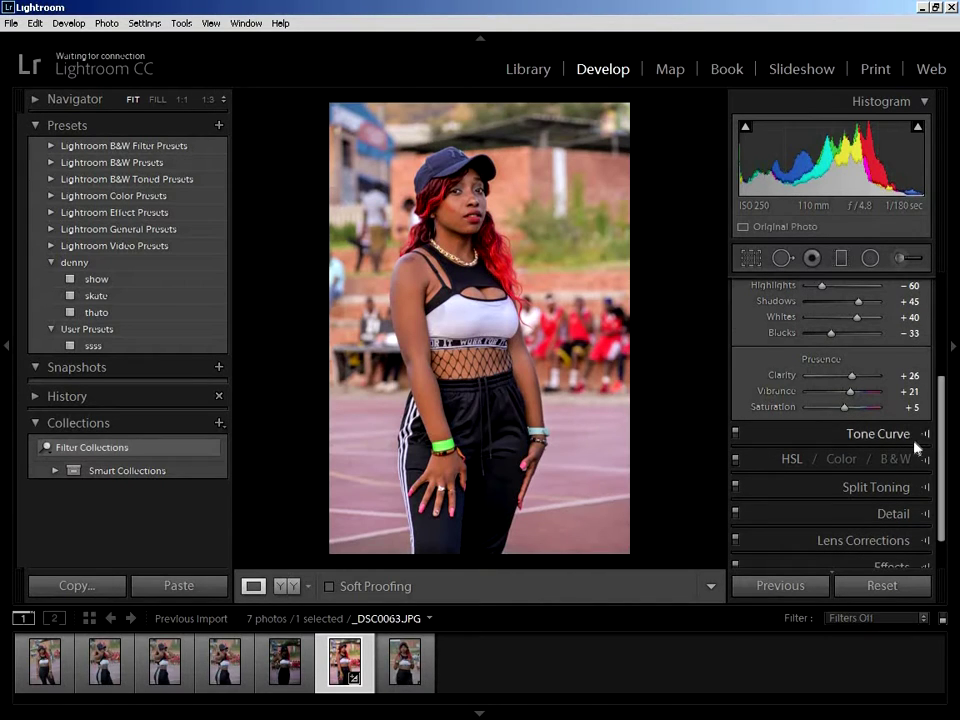
{"action": "left_click", "coordinate": [928, 437]}
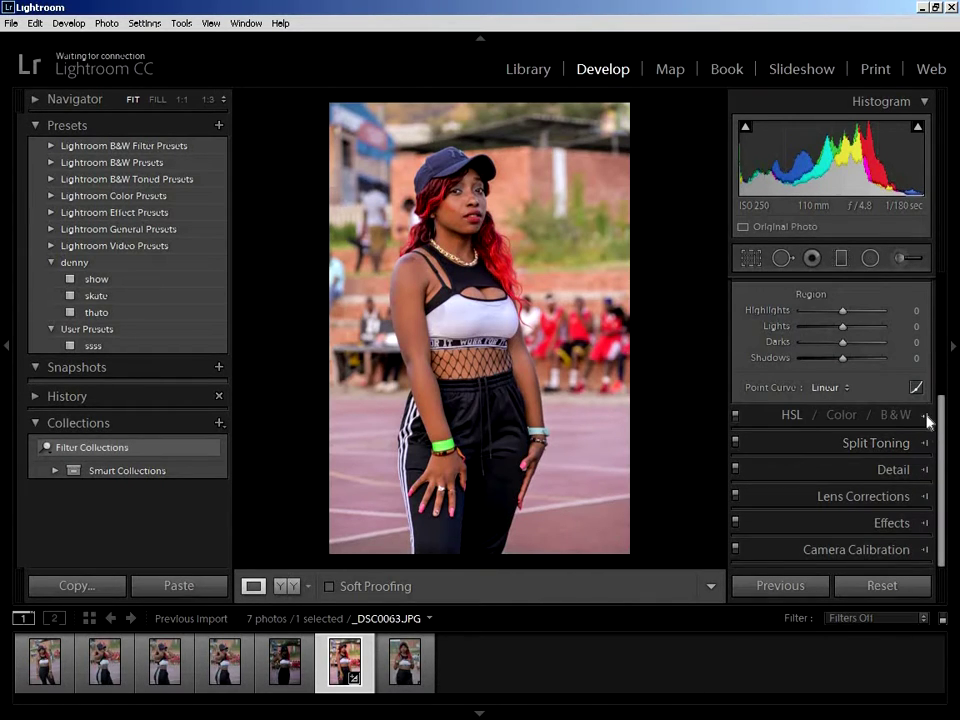
{"action": "left_click", "coordinate": [928, 430]}
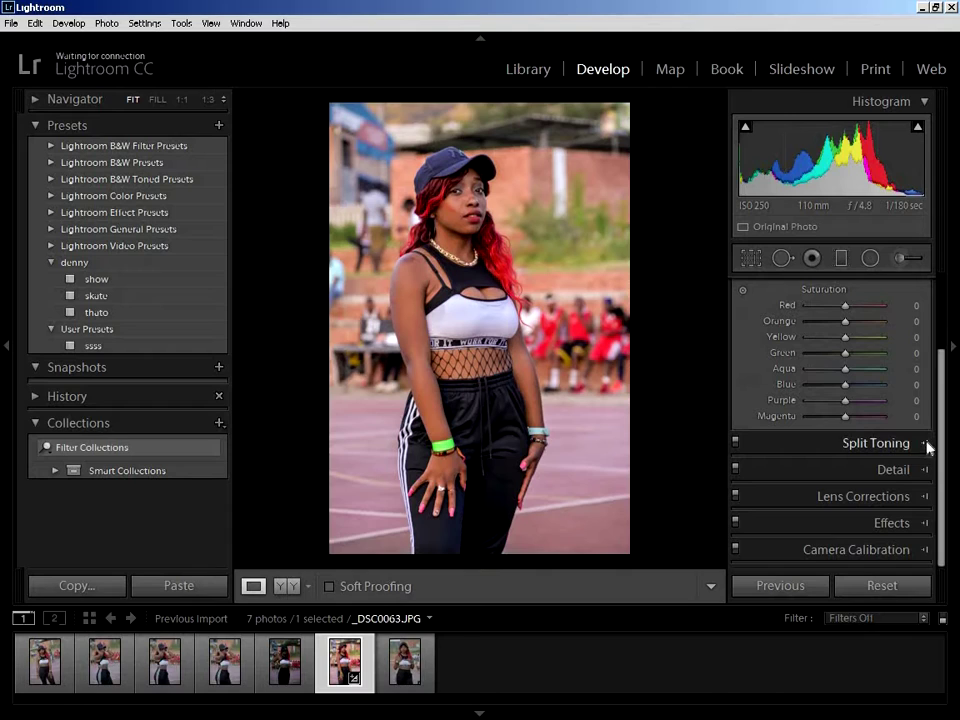
{"action": "scroll", "coordinate": [941, 403], "scroll_direction": "up", "scroll_amount": 2}
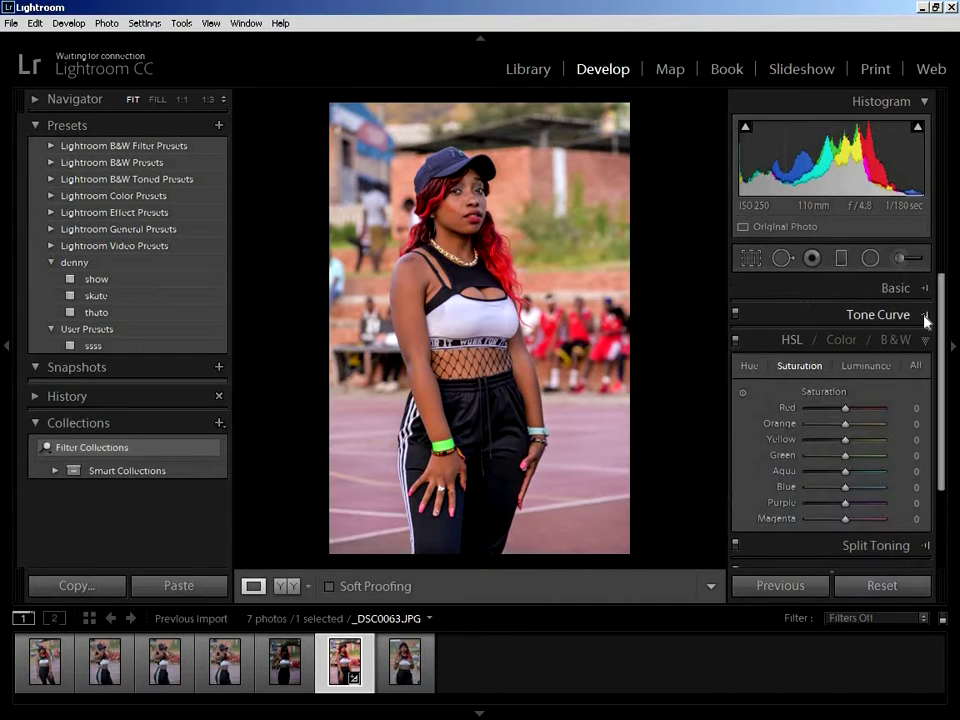
{"action": "left_click", "coordinate": [926, 316]}
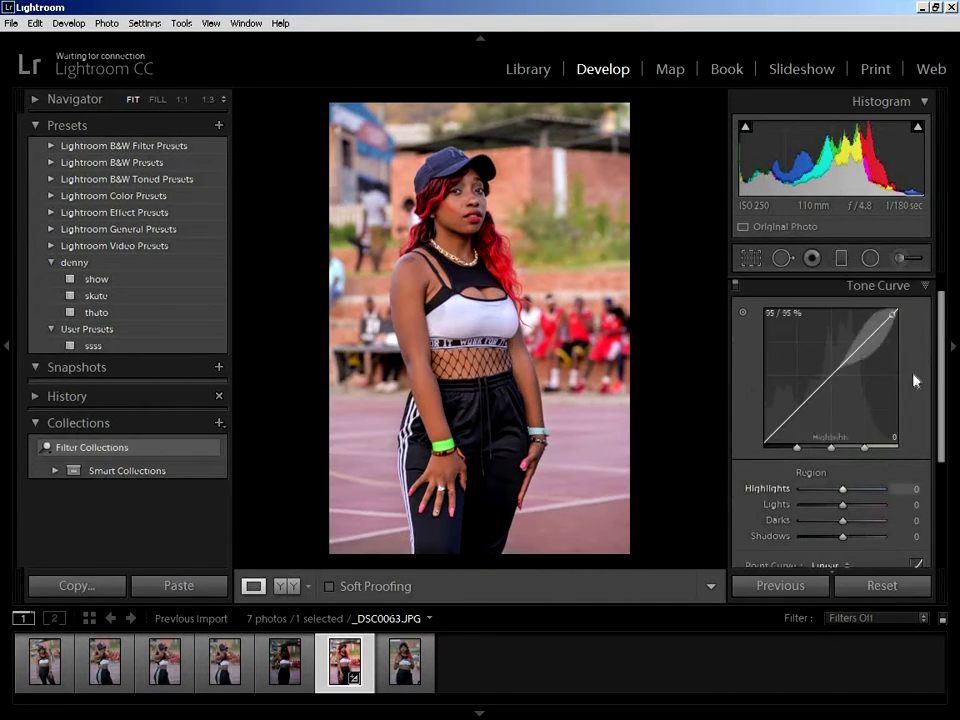
{"action": "key", "text": "F8"}
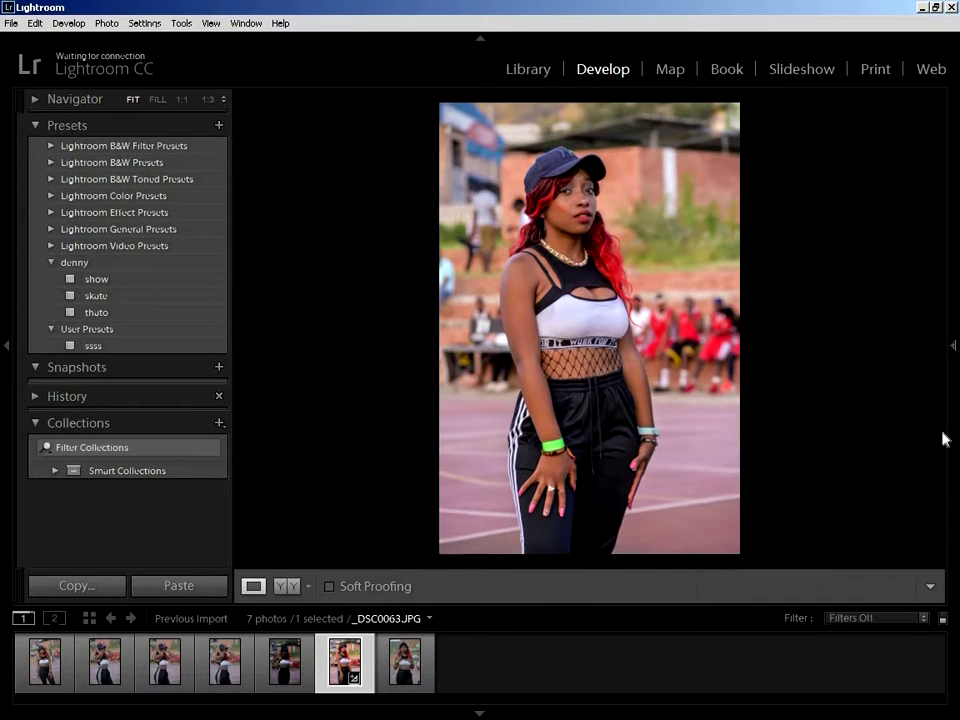
{"action": "left_click", "coordinate": [948, 345]}
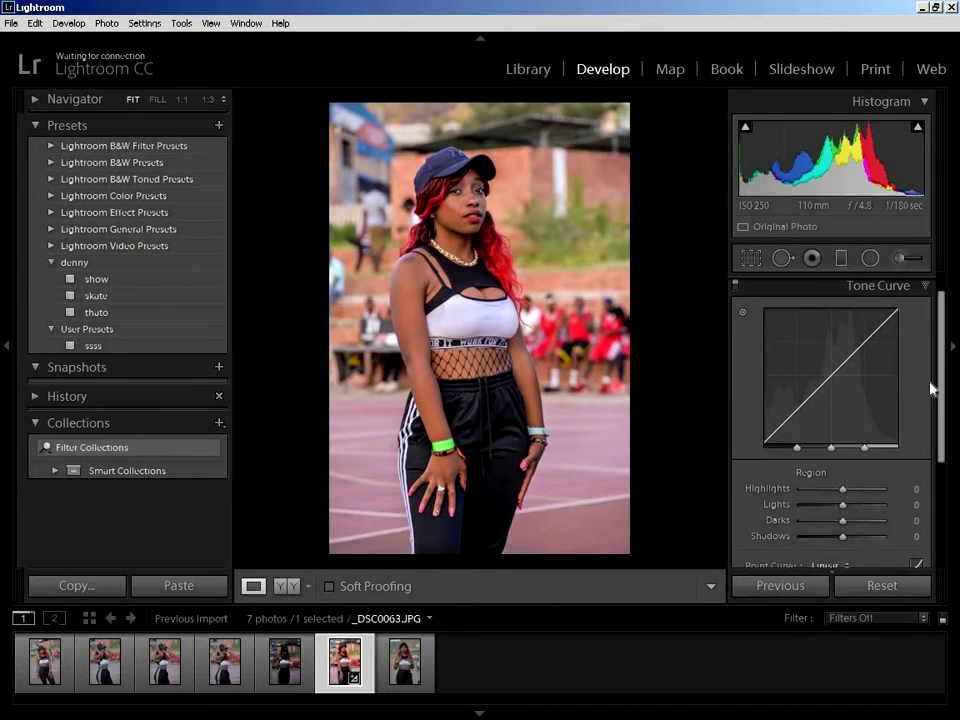
{"action": "scroll", "coordinate": [942, 418], "scroll_direction": "down", "scroll_amount": 2}
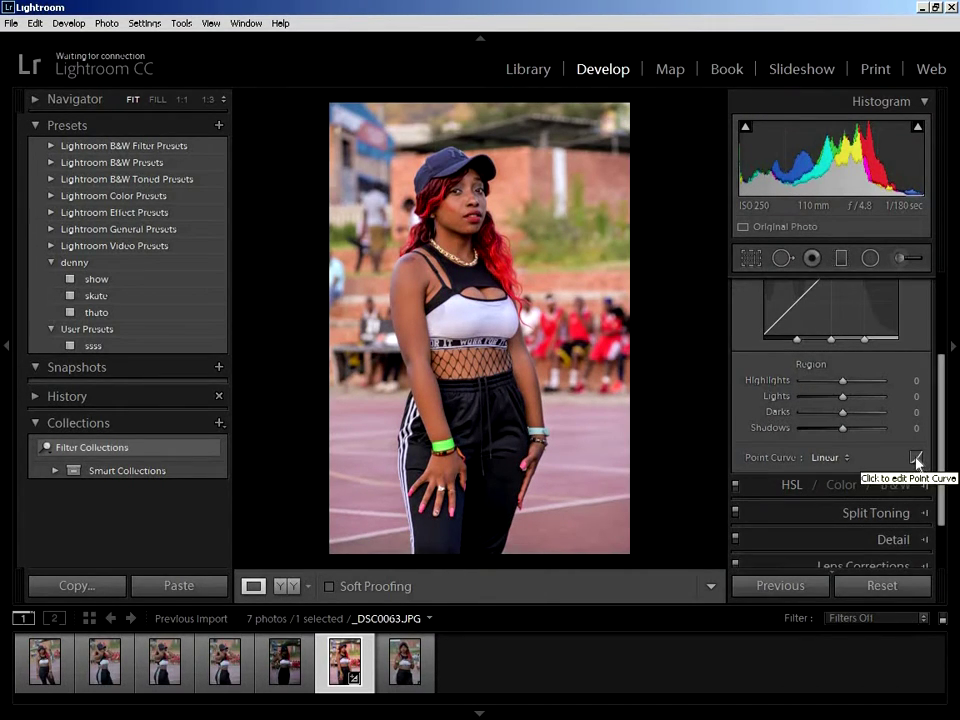
{"action": "left_click", "coordinate": [917, 459]}
{"action": "scroll", "coordinate": [945, 433], "scroll_direction": "up", "scroll_amount": 1}
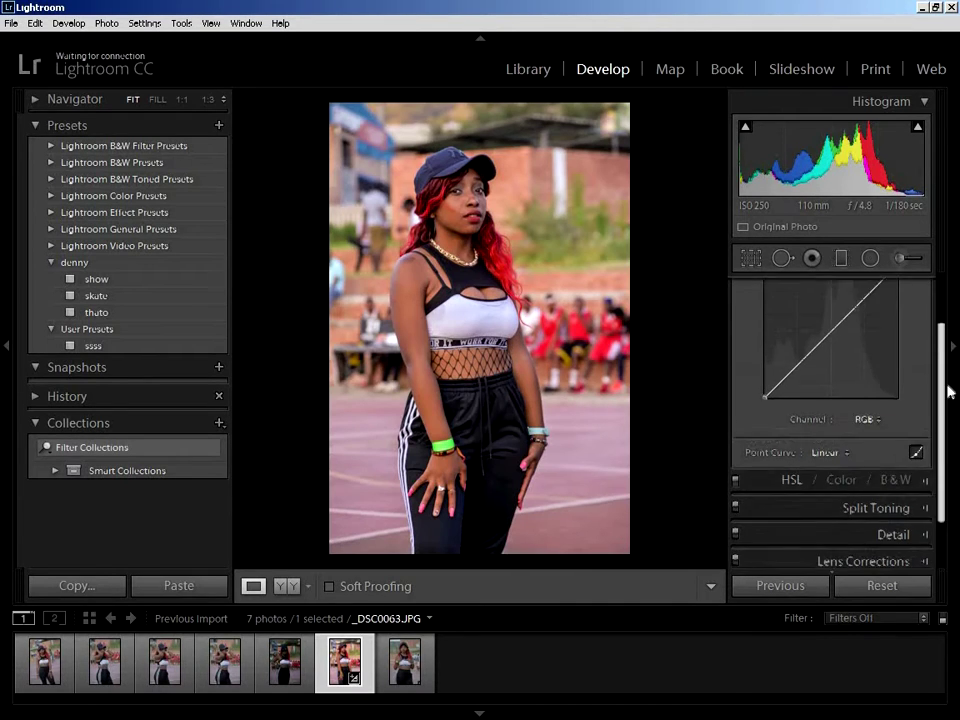
{"action": "left_click", "coordinate": [952, 386]}
{"action": "mouse_move", "coordinate": [940, 355]}
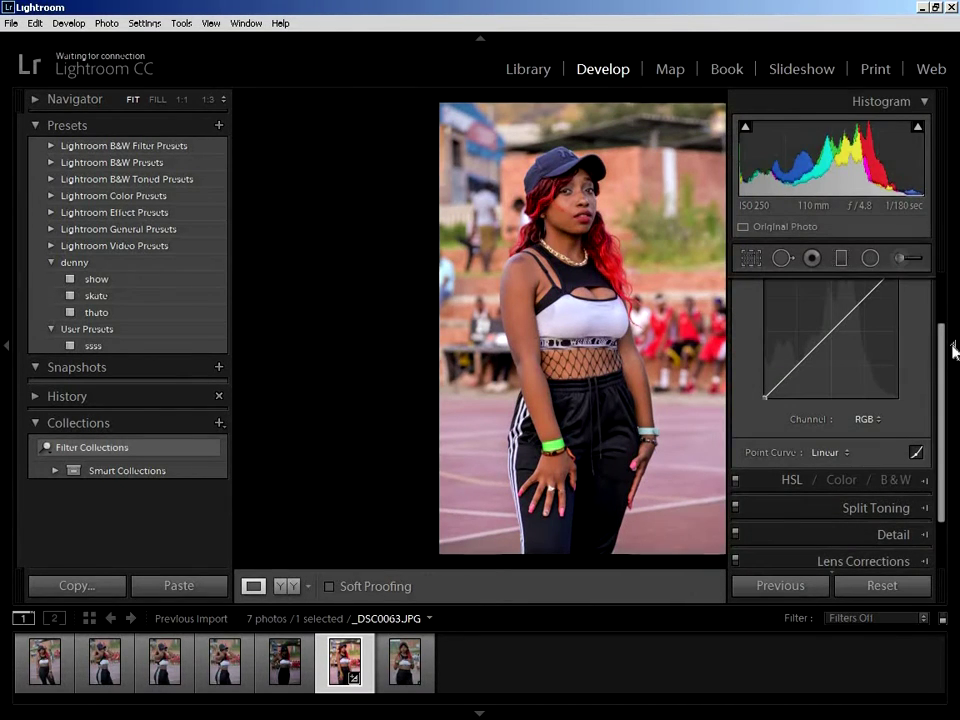
{"action": "scroll", "coordinate": [943, 405], "scroll_direction": "down", "scroll_amount": 1}
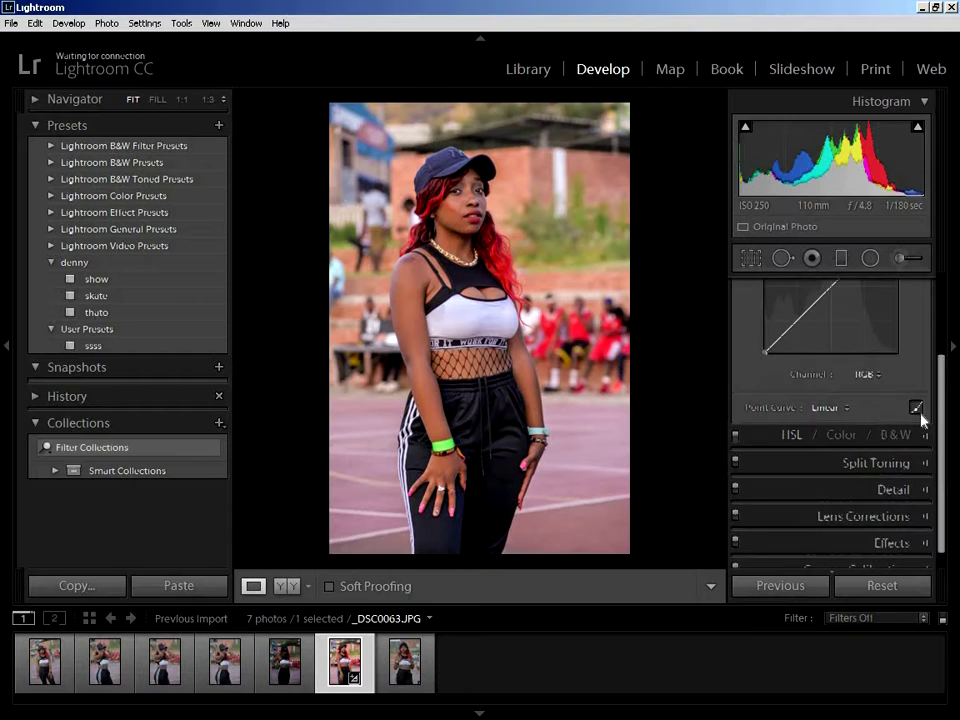
{"action": "left_click", "coordinate": [917, 407]}
{"action": "scroll", "coordinate": [945, 392], "scroll_direction": "up", "scroll_amount": 1}
{"action": "scroll", "coordinate": [943, 335], "scroll_direction": "down", "scroll_amount": 1}
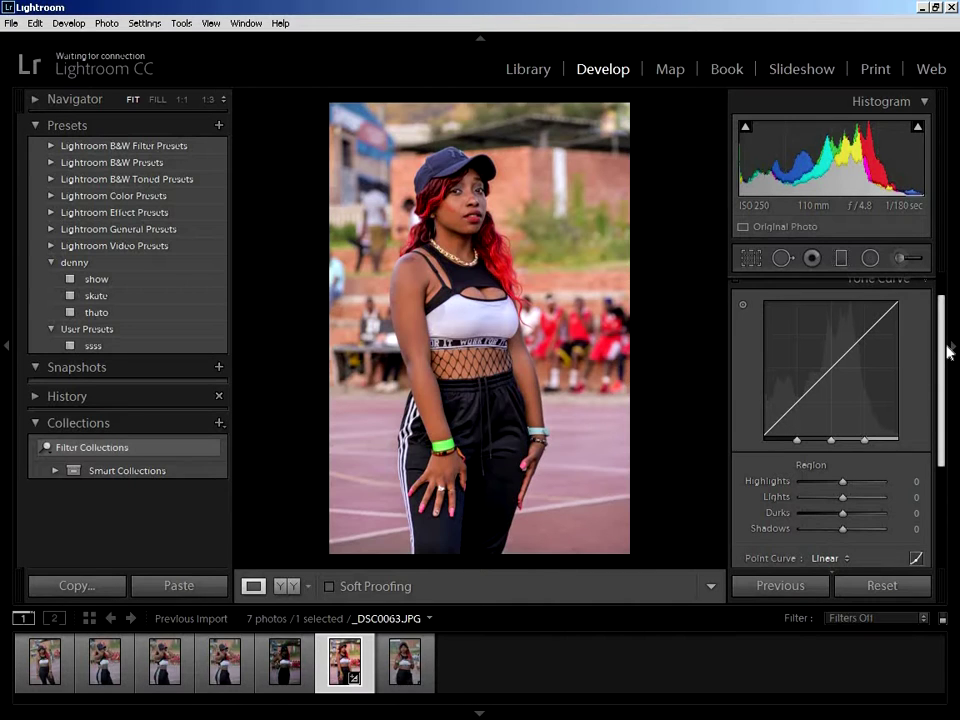
{"action": "scroll", "coordinate": [946, 335], "scroll_direction": "up", "scroll_amount": 1}
{"action": "scroll", "coordinate": [943, 343], "scroll_direction": "down", "scroll_amount": 2}
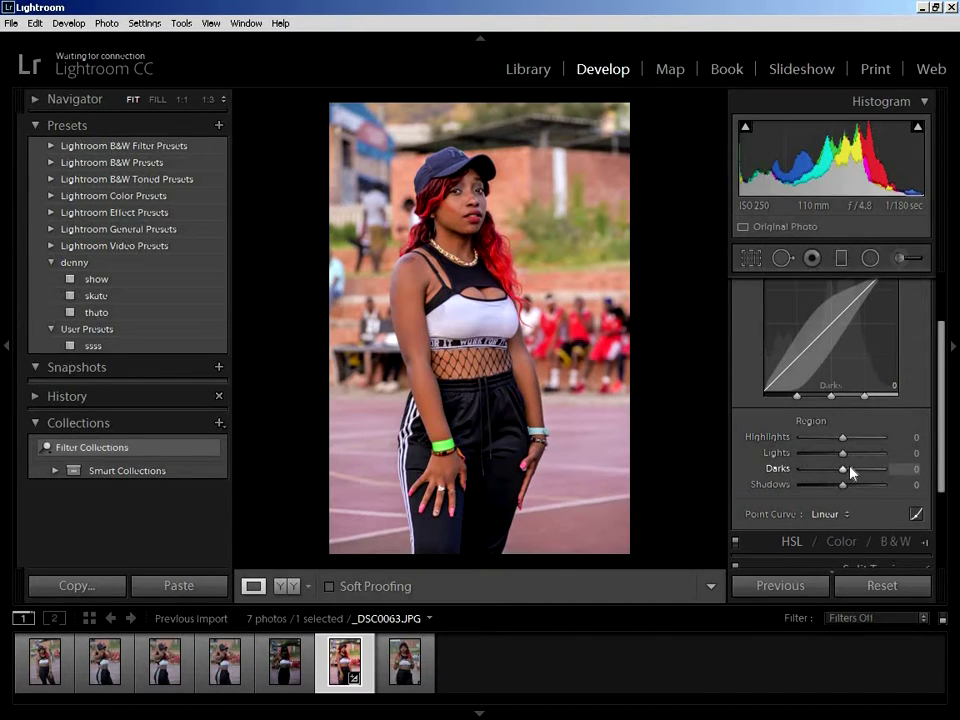
- Shape the RGB point curve into a gentle S with a fixed midpoint, shadows lowered to 25.1 / 21.6 %, and slightly raised highlights
{"action": "left_click", "coordinate": [916, 513]}
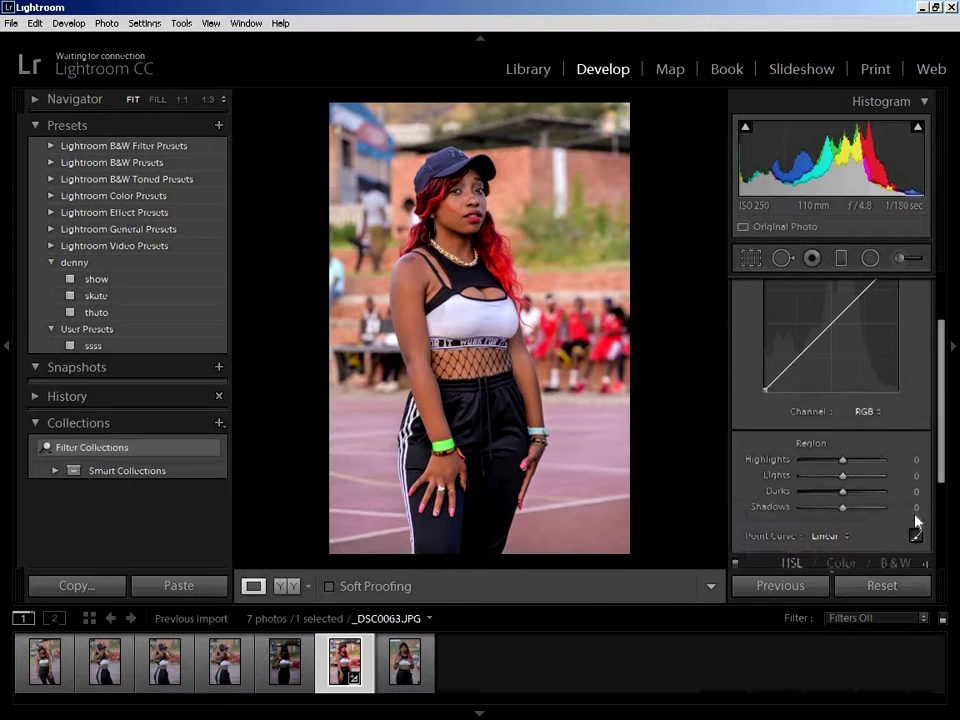
{"action": "scroll", "coordinate": [857, 424], "scroll_direction": "up", "scroll_amount": 2}
{"action": "left_click", "coordinate": [830, 386]}
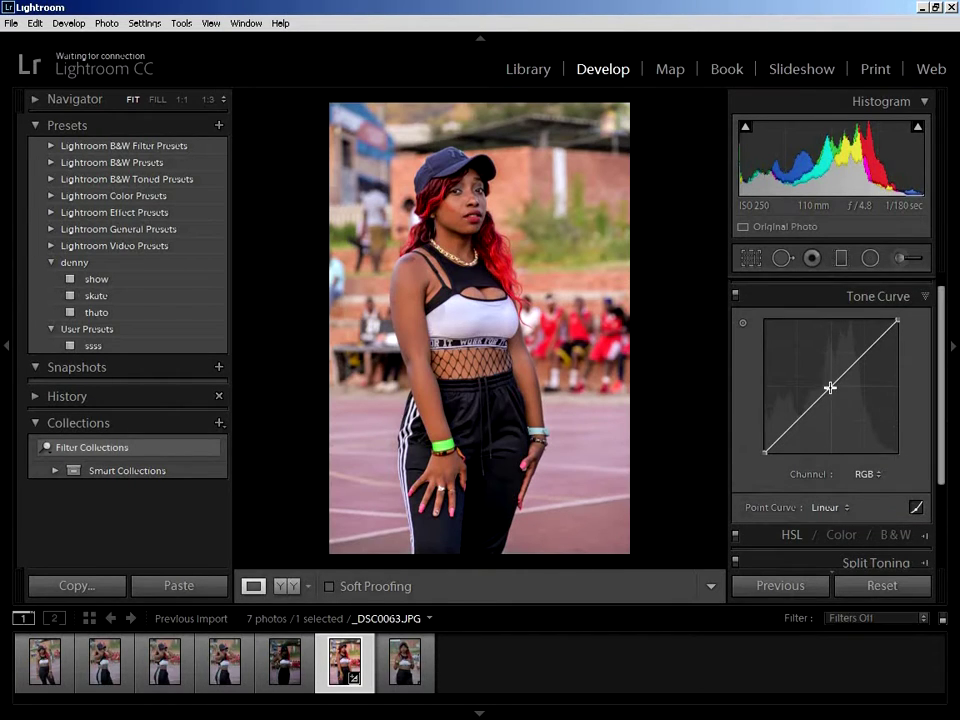
{"action": "left_click_drag", "start_coordinate": [798, 416], "coordinate": [798, 423]}
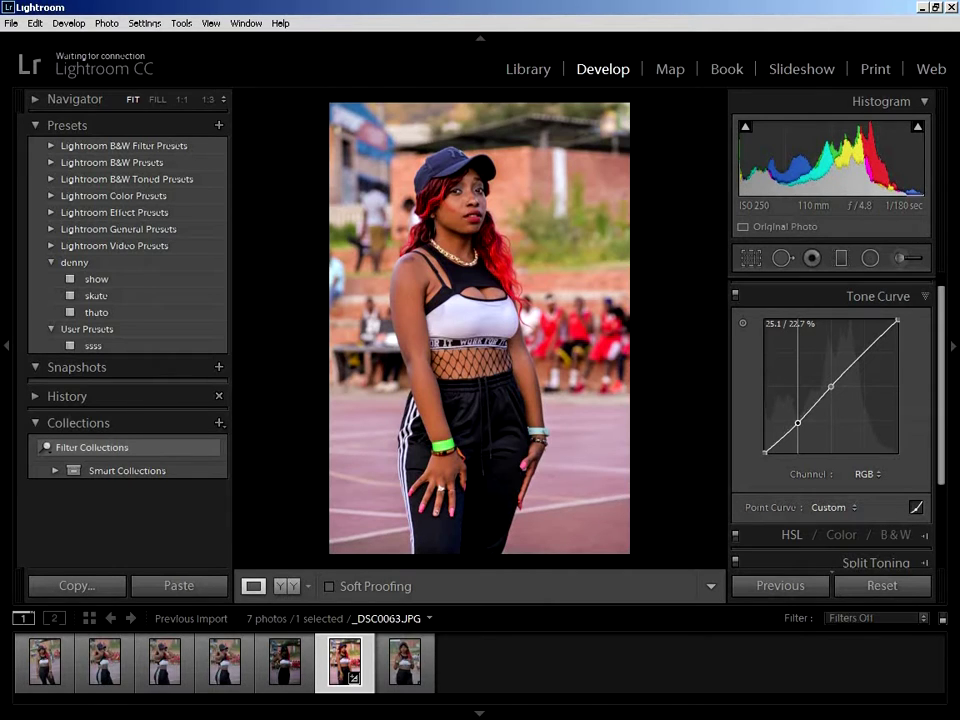
{"action": "left_click_drag", "start_coordinate": [798, 423], "coordinate": [797, 424]}
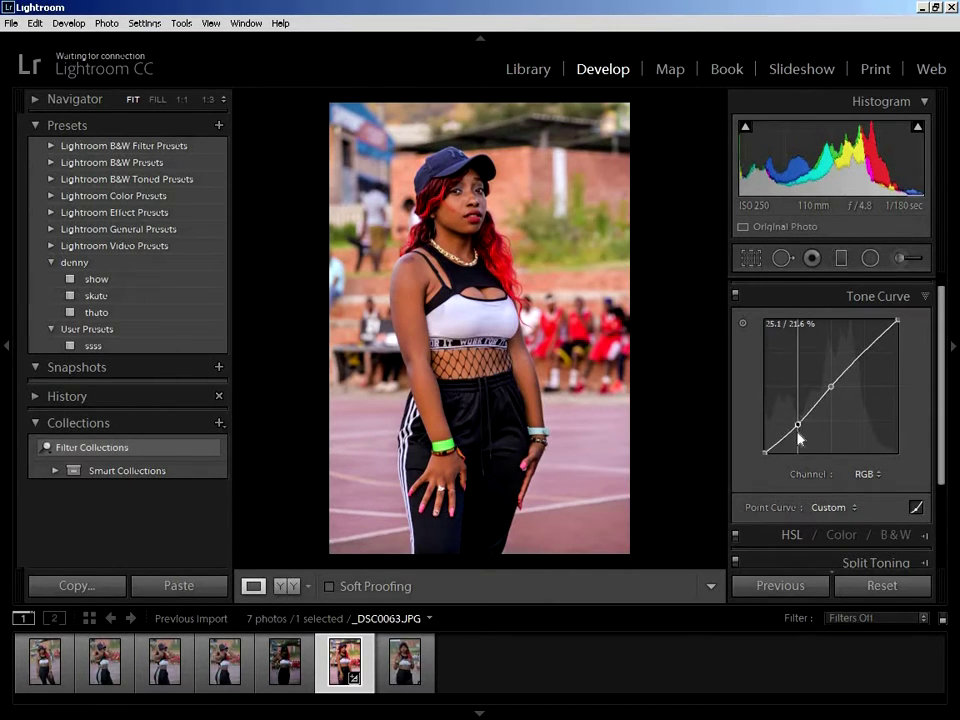
{"action": "left_click_drag", "start_coordinate": [864, 347], "coordinate": [866, 347]}
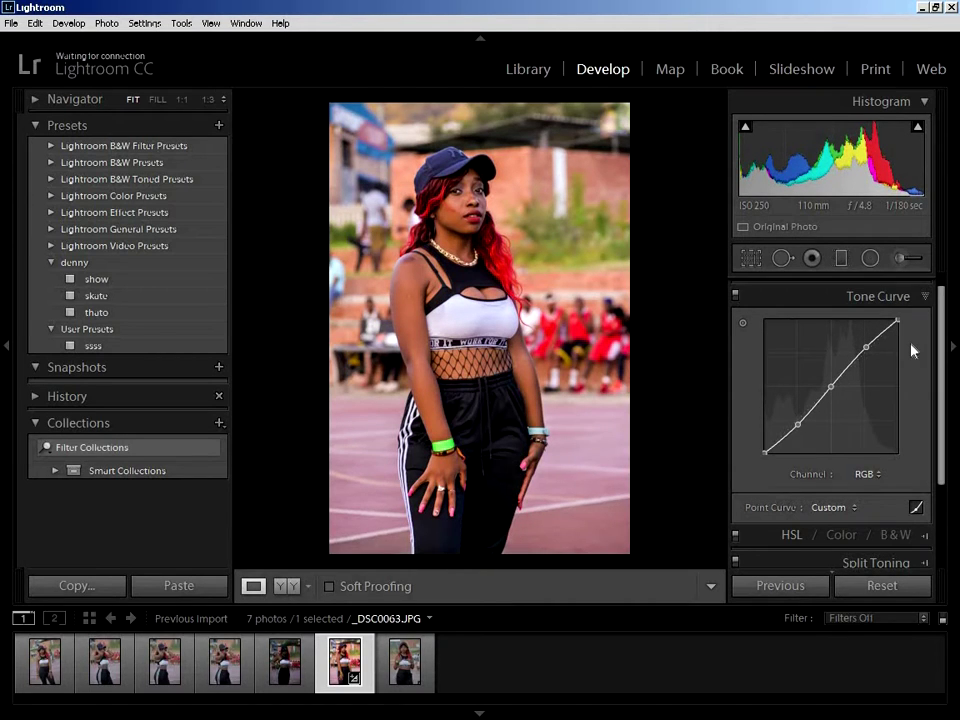
- Cool the photo's white balance by setting Temp to +2
{"action": "scroll", "coordinate": [940, 322], "scroll_direction": "up", "scroll_amount": 1}
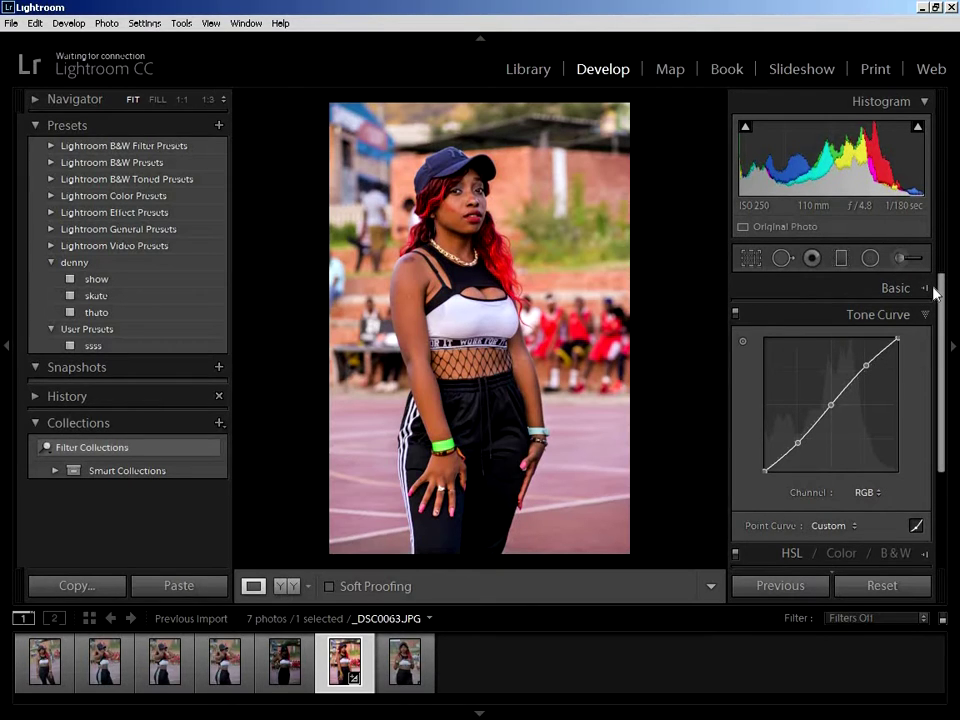
{"action": "left_click", "coordinate": [925, 289]}
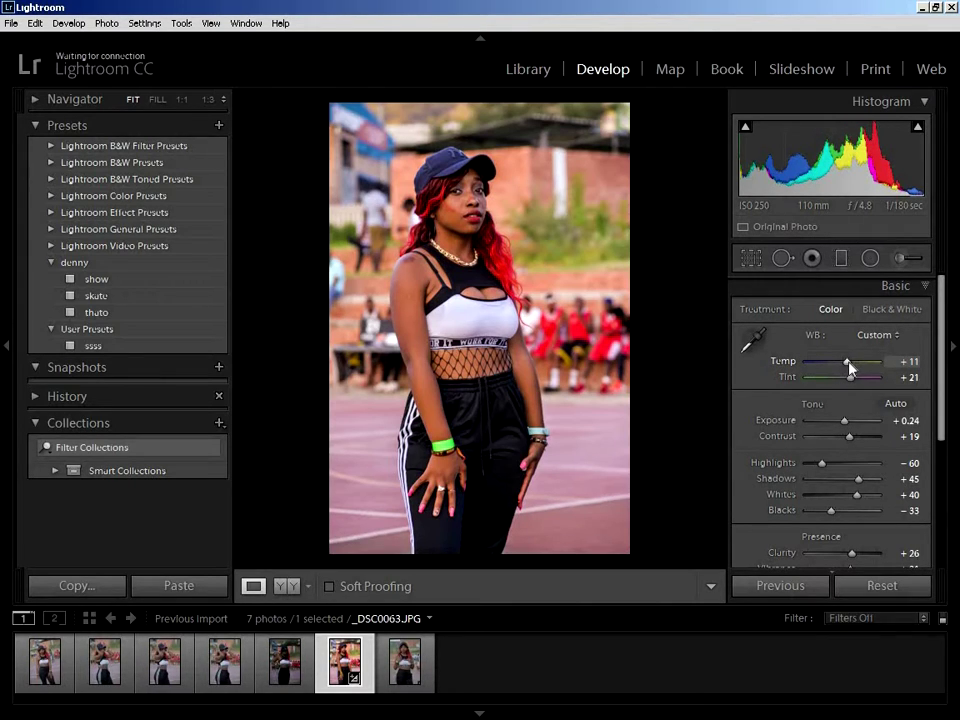
{"action": "left_click_drag", "start_coordinate": [849, 368], "coordinate": [847, 368]}
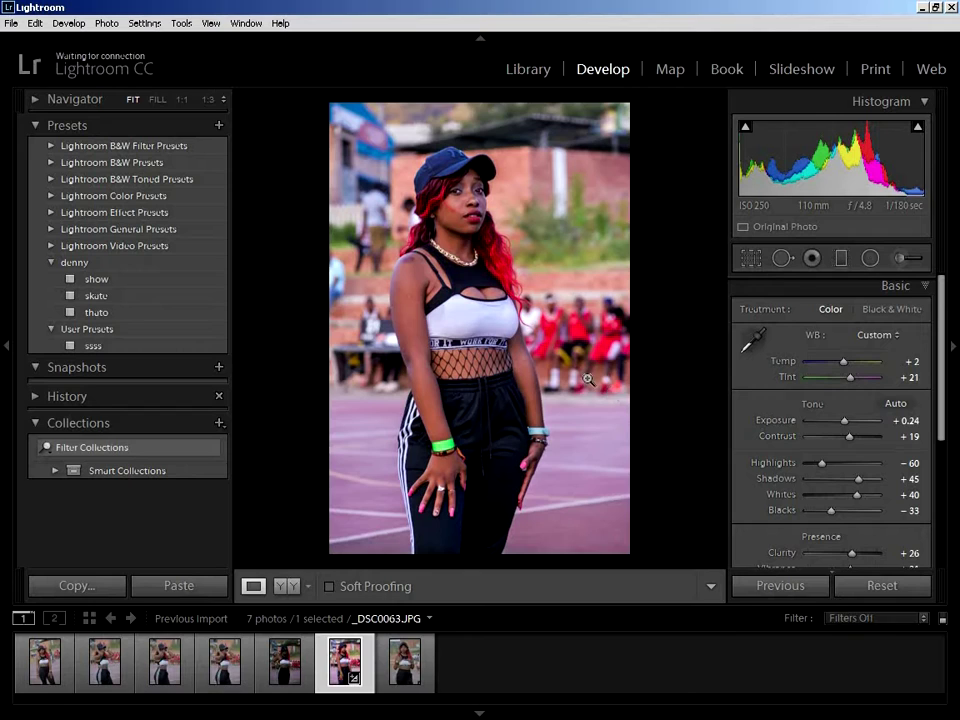
- Bring up the photo's options for editing it in an external application
{"action": "right_click", "coordinate": [531, 299]}
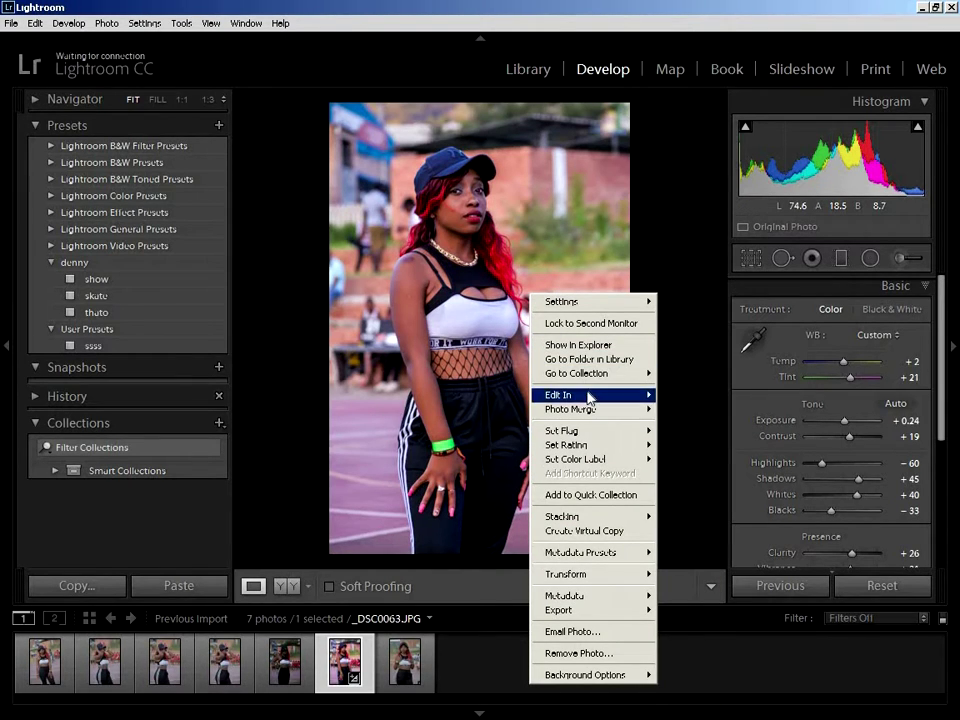
{"action": "mouse_move", "coordinate": [622, 396]}
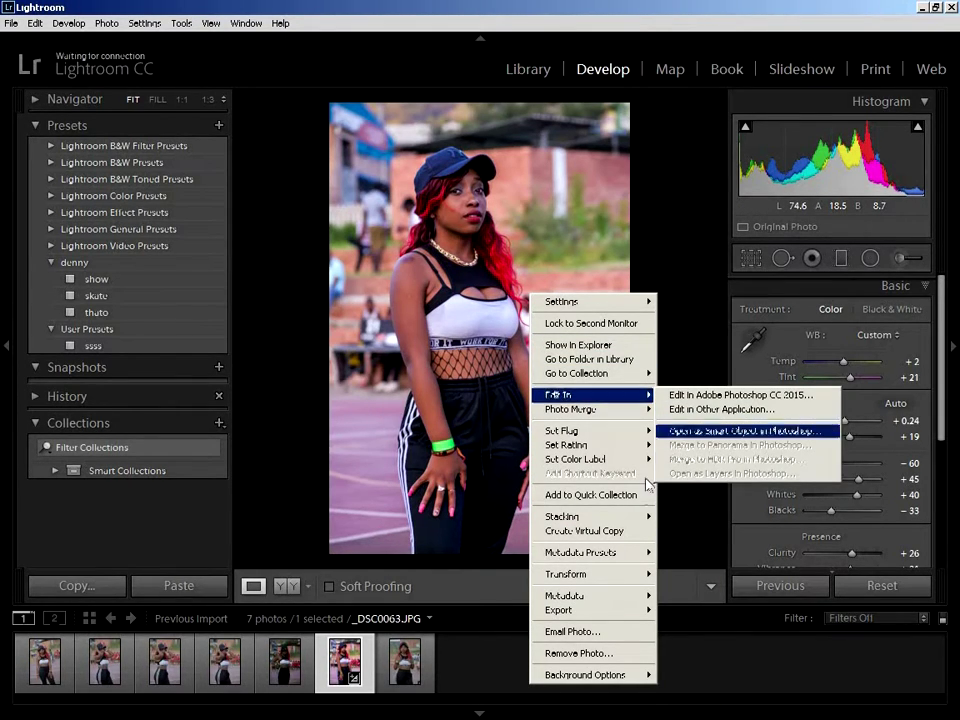